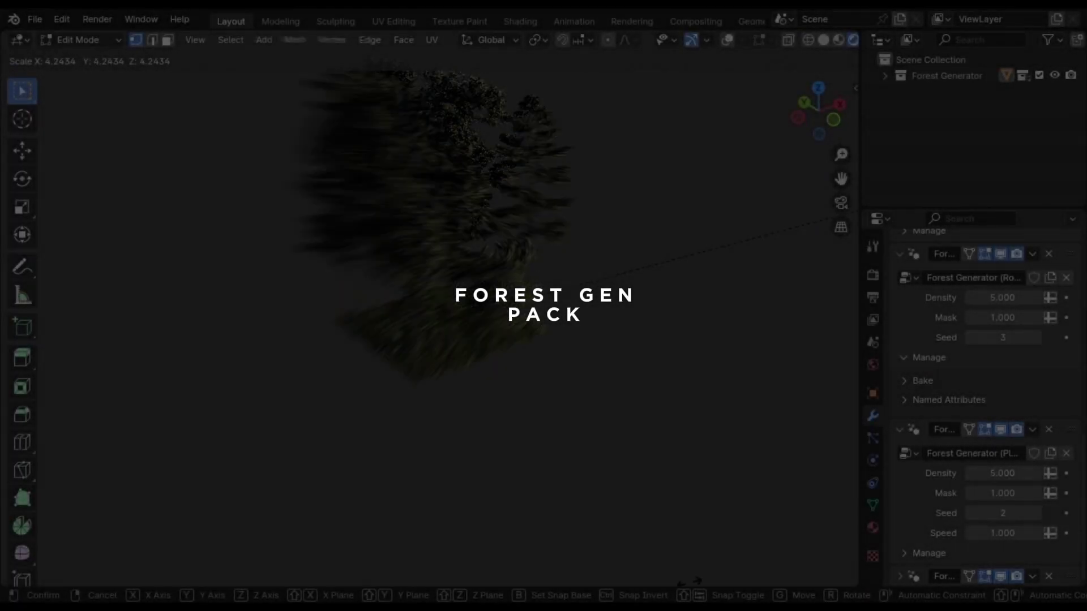
Confirm the enlarged forest patch and start scaling it again.
left_click(724, 474)
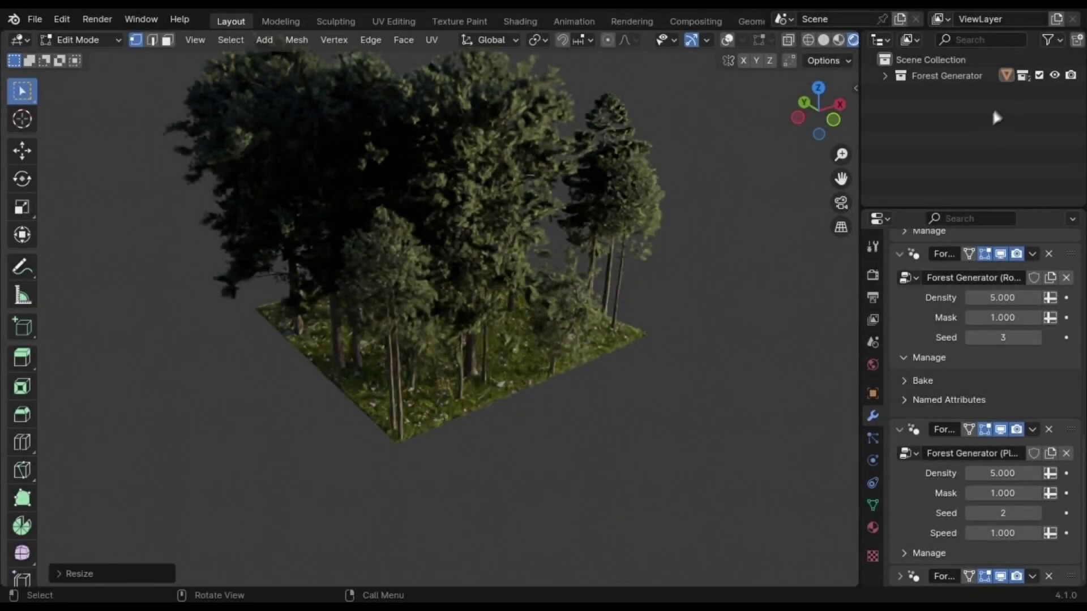
key("s")
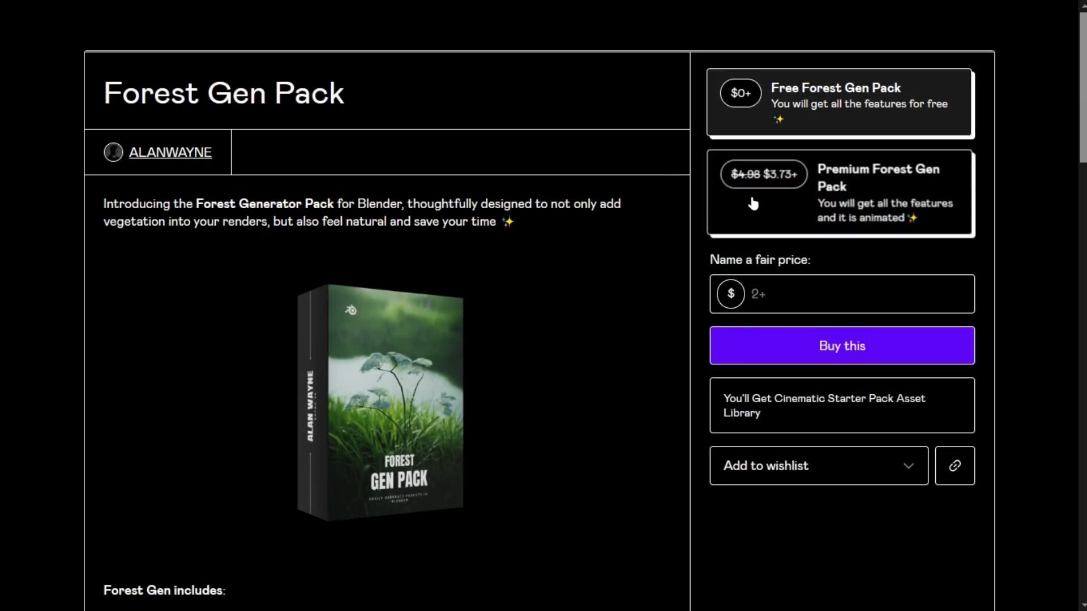
Scroll the Forest Gen Pack page down to the 'Forest Gen includes' section.
scroll(507, 297, "down", 8)
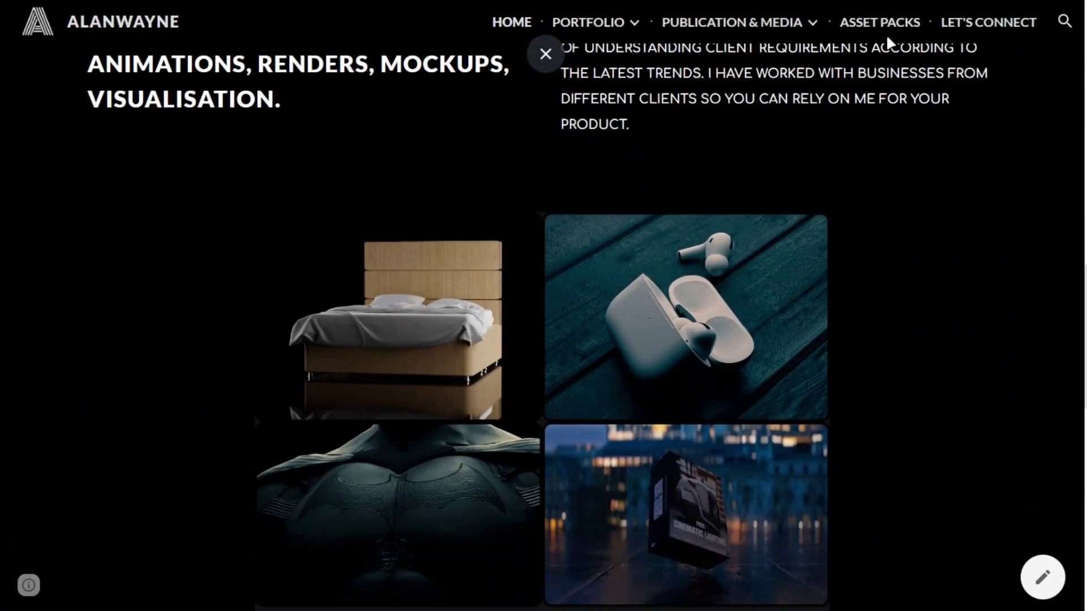
Go to the portfolio's Asset Packs page and open the Forest Gen Pack's Gumroad listing.
left_click(880, 27)
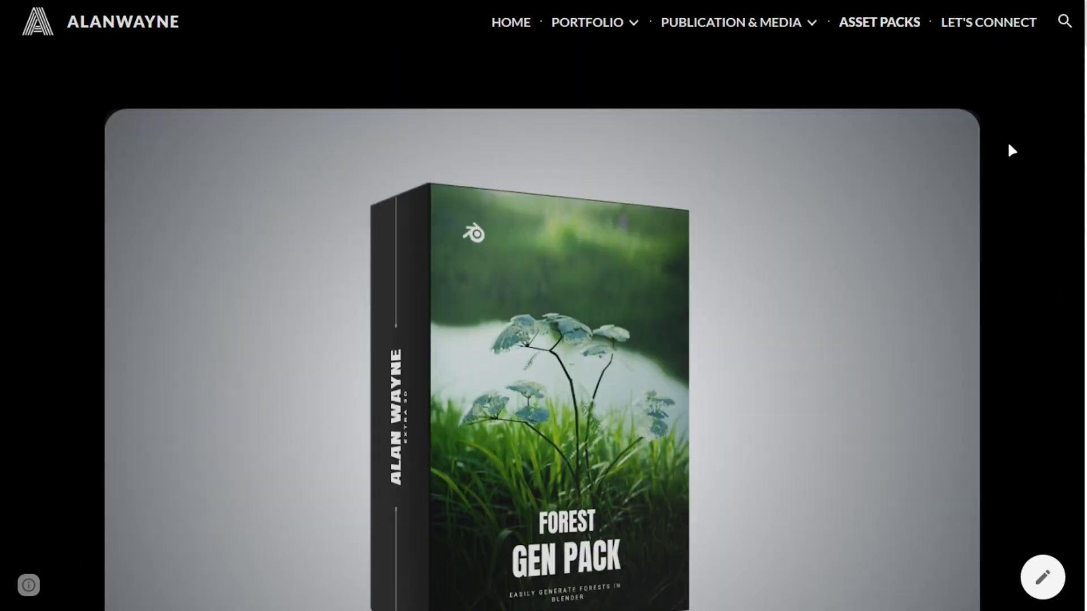
scroll(1012, 150, "down", 5)
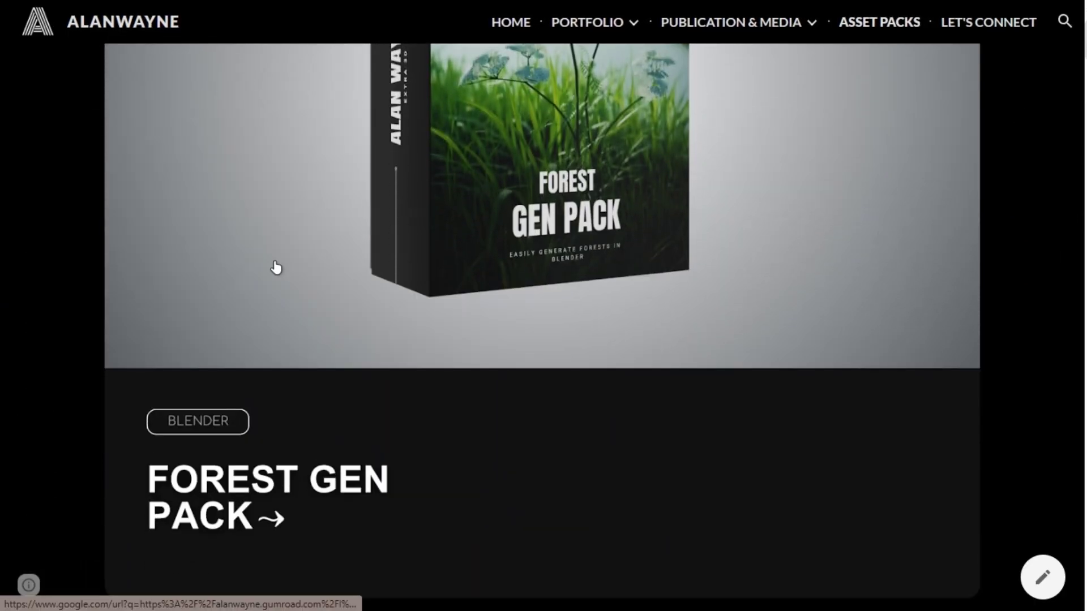
left_click(274, 267)
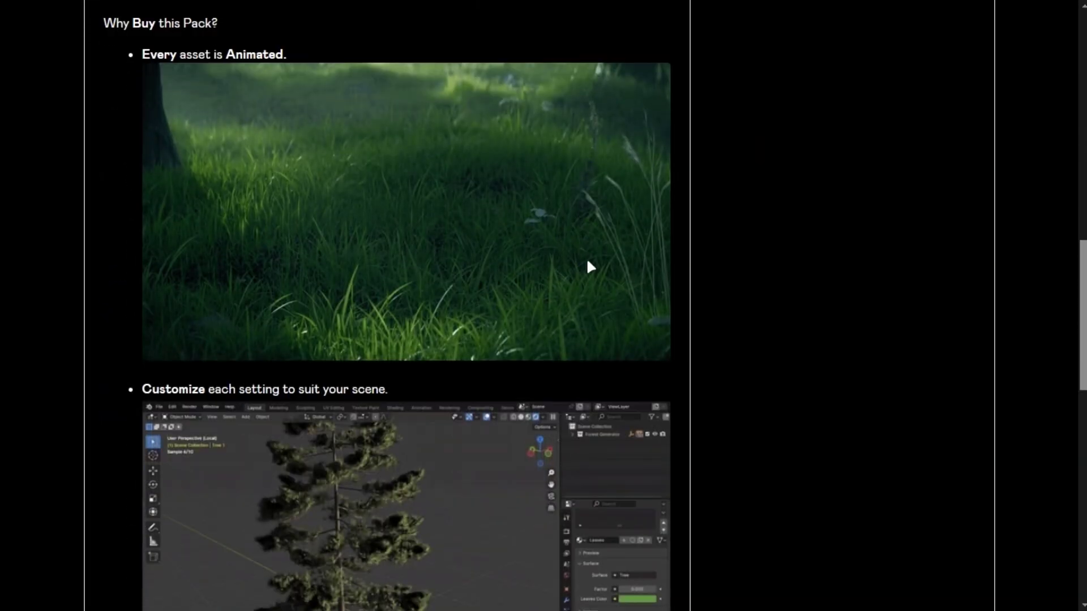
scroll(587, 257, "down", 6)
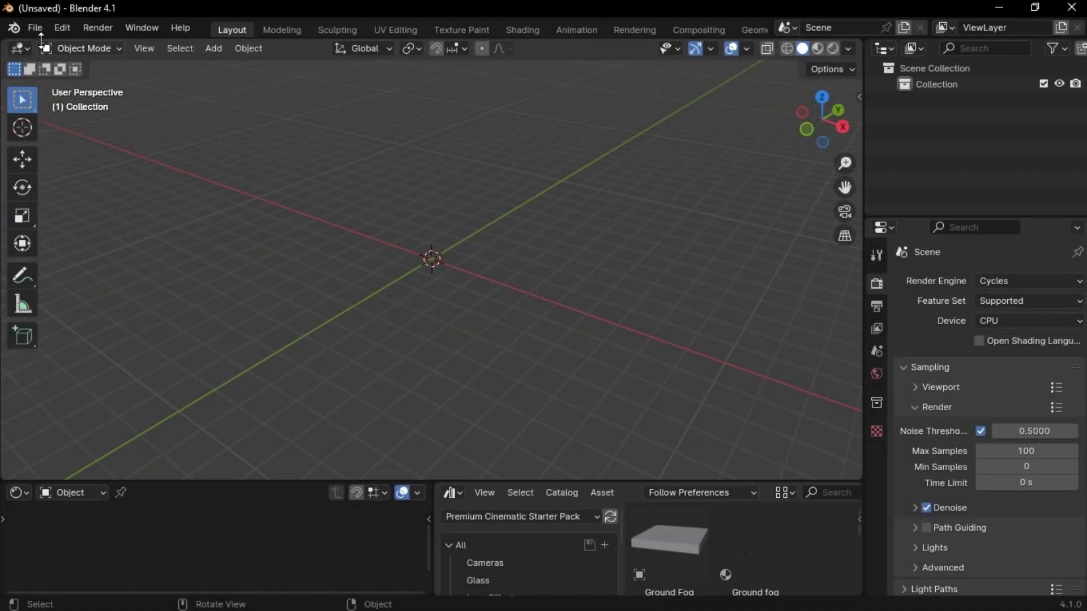
Append from Forest Generator (PREMIUM).blend in the premium pack folder, opening its Collection folder.
left_click(34, 28)
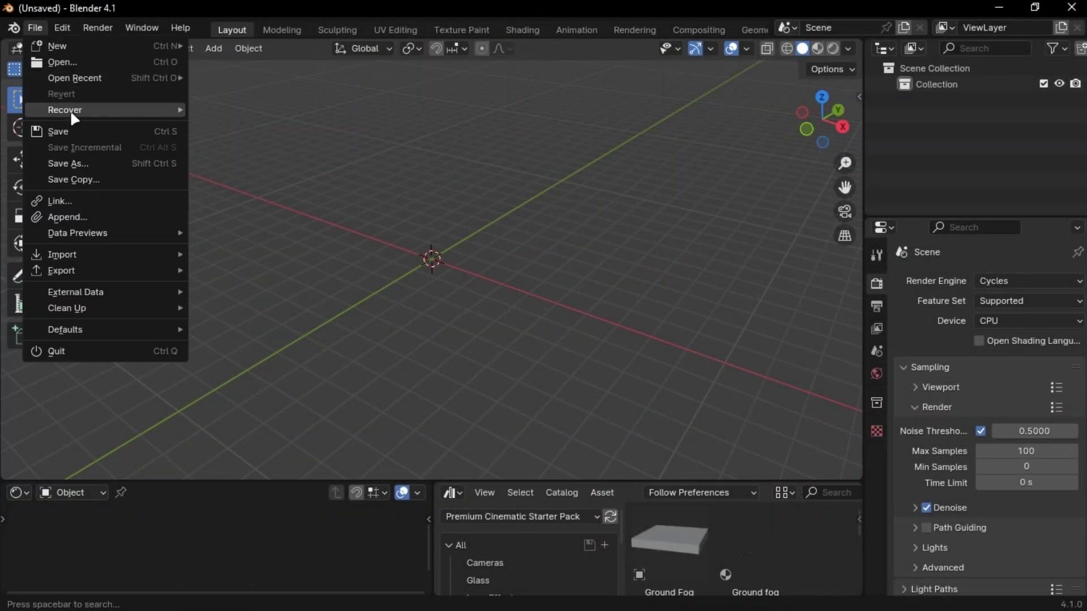
left_click(69, 217)
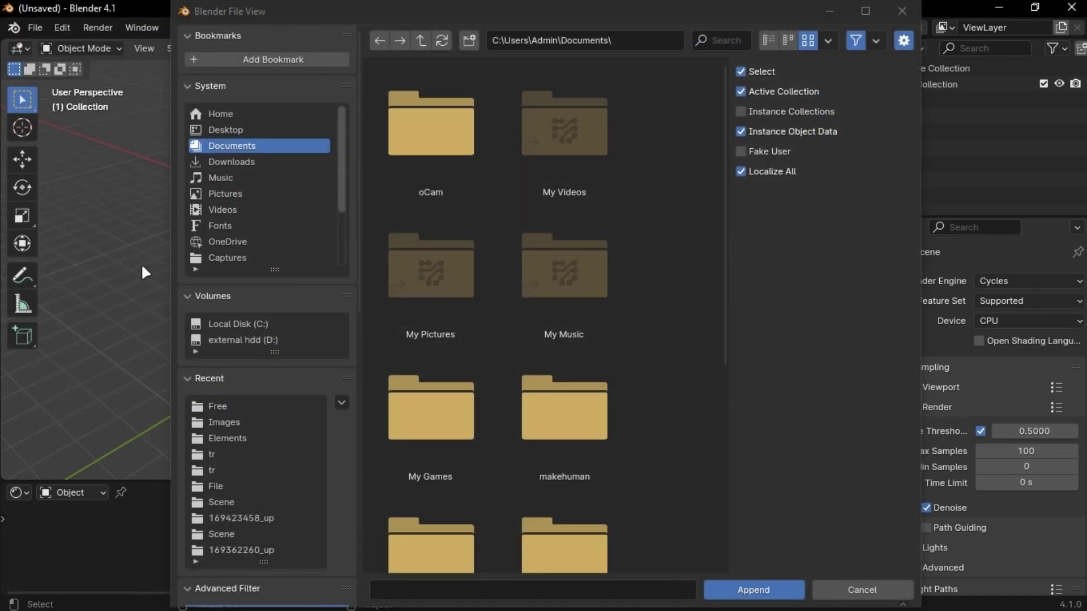
left_click(232, 533)
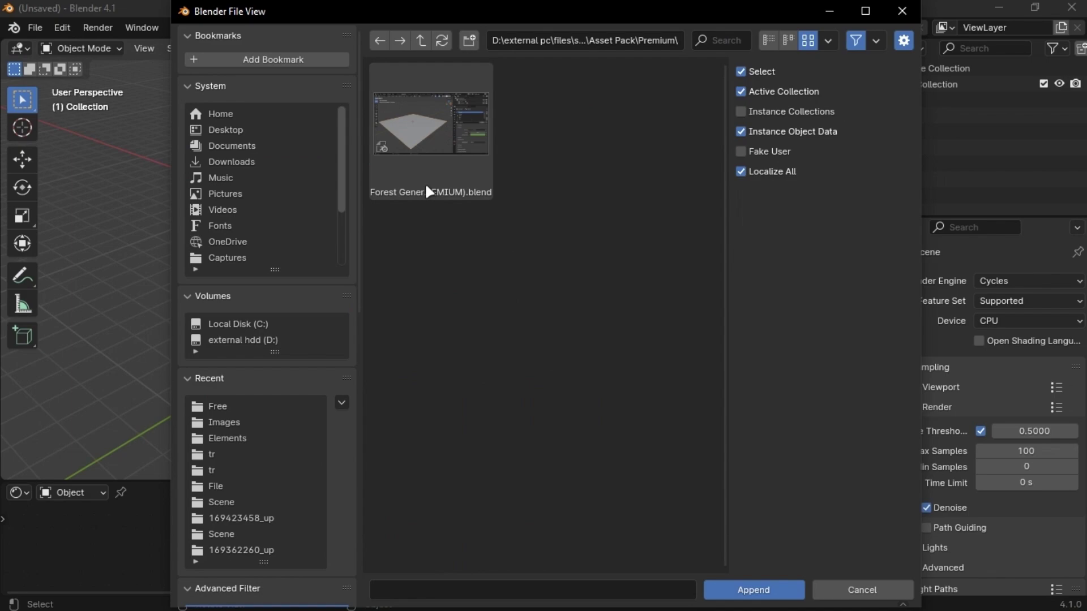
double_click(427, 180)
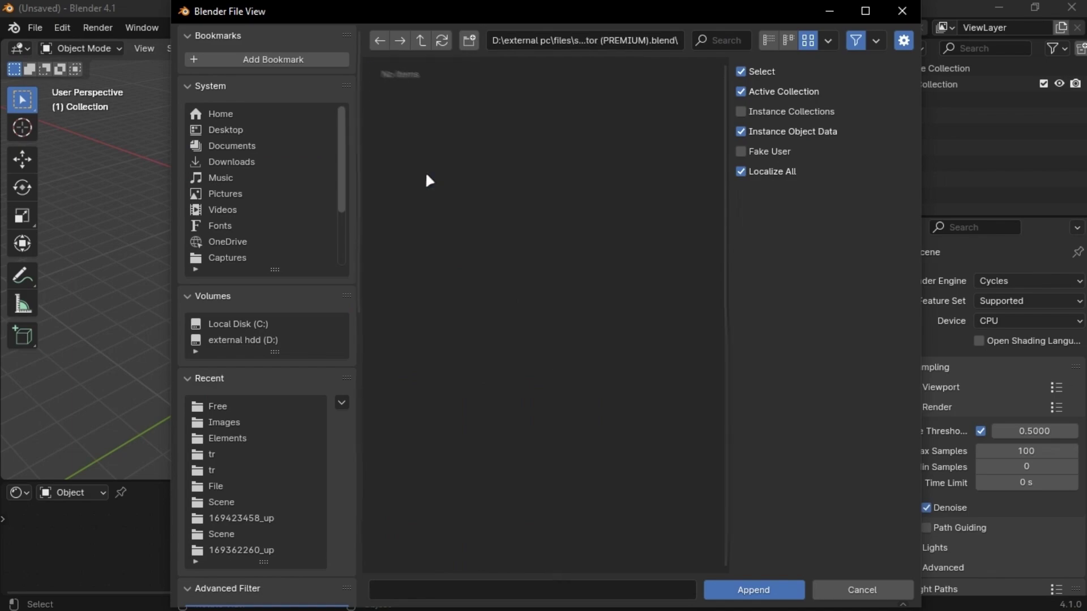
scroll(464, 299, "down", 5)
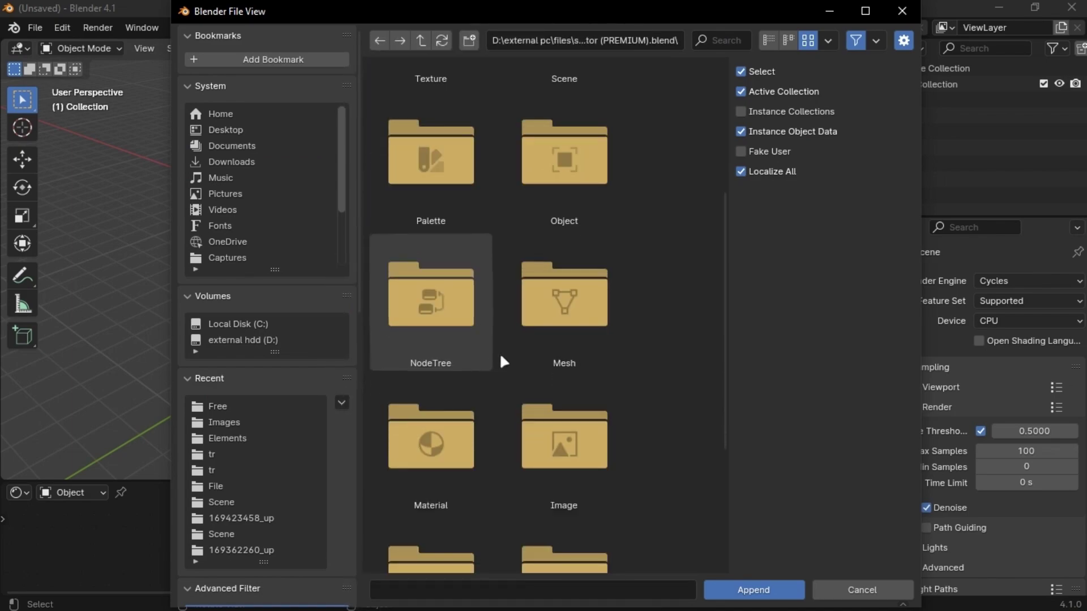
scroll(504, 467, "down", 4)
double_click(551, 481)
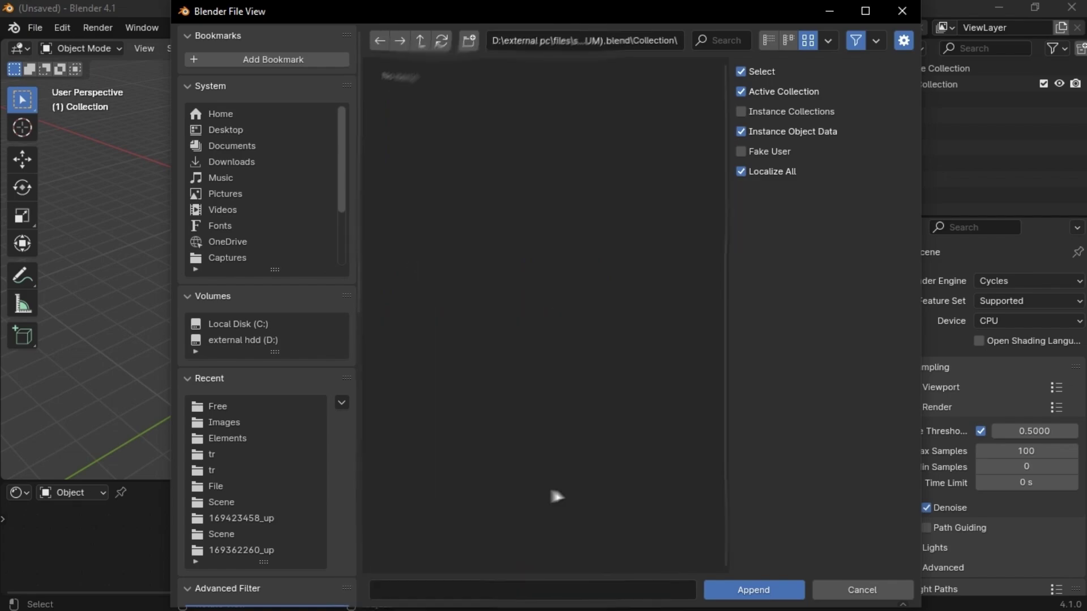
Append all Forest Generator collections, delete the default Collection and exclude Assets.
key("a")
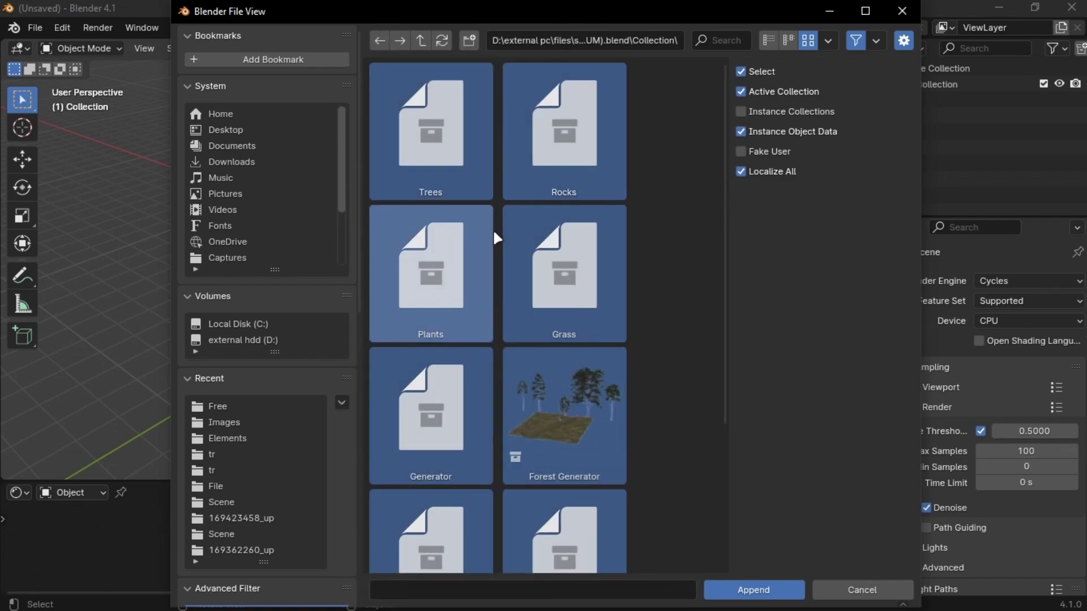
left_click(728, 585)
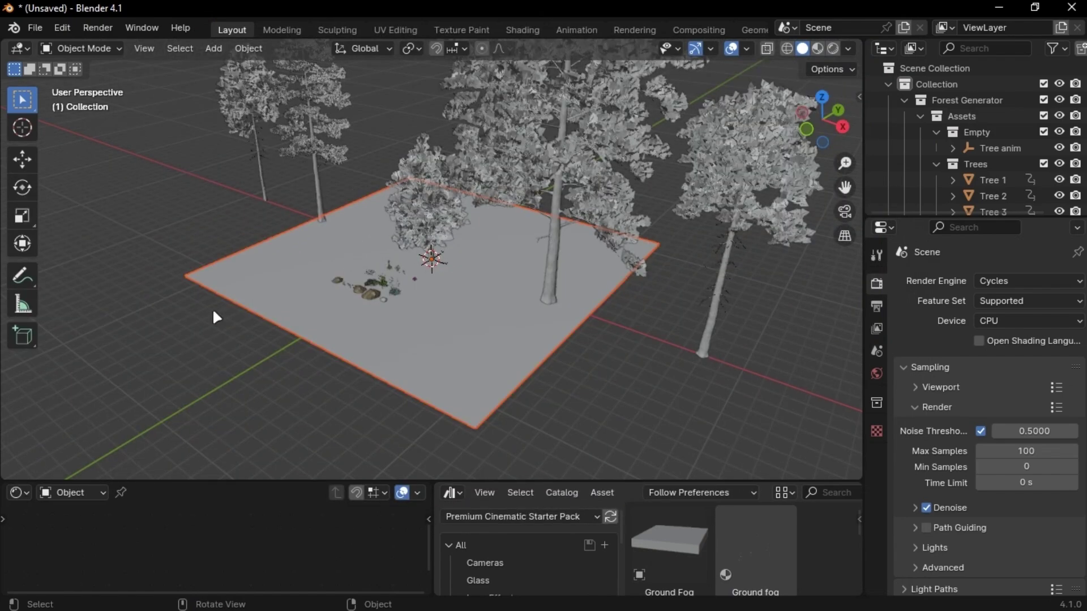
left_click(930, 82)
key("Delete")
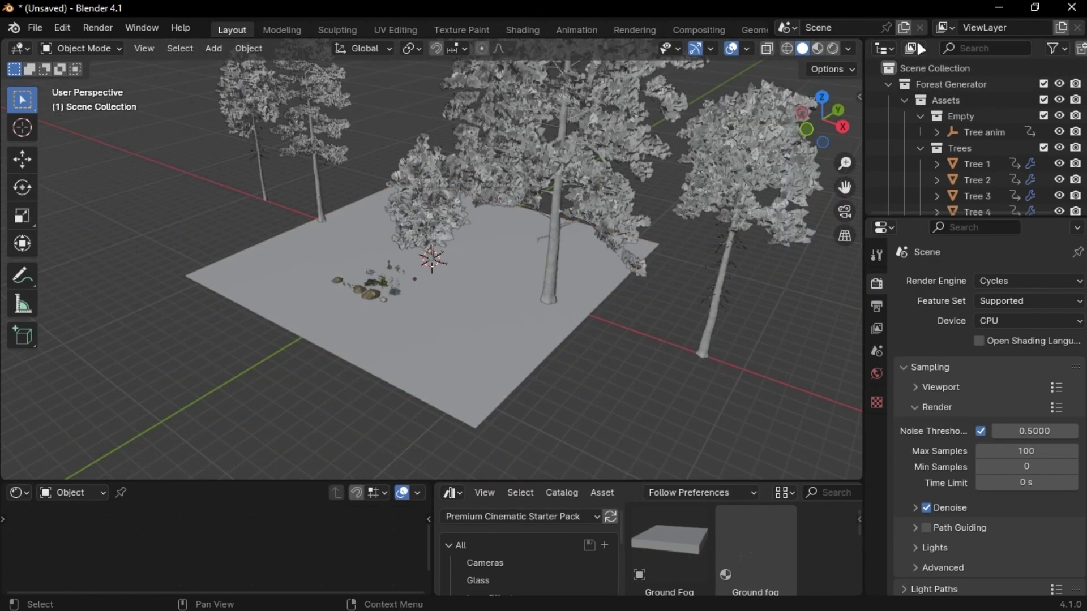
left_click(904, 100)
left_click(904, 116)
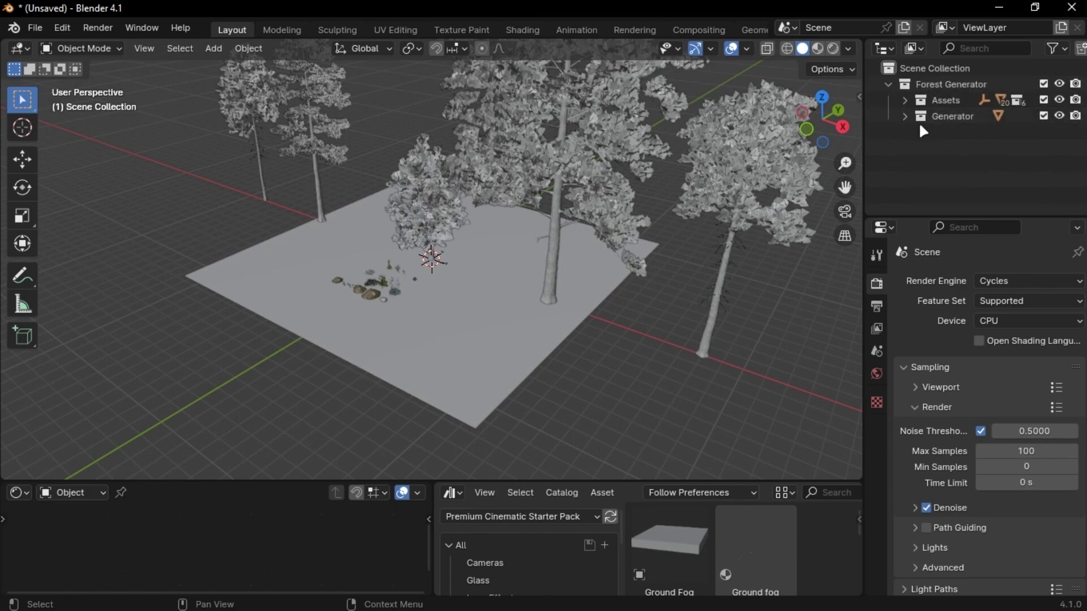
left_click(1044, 99)
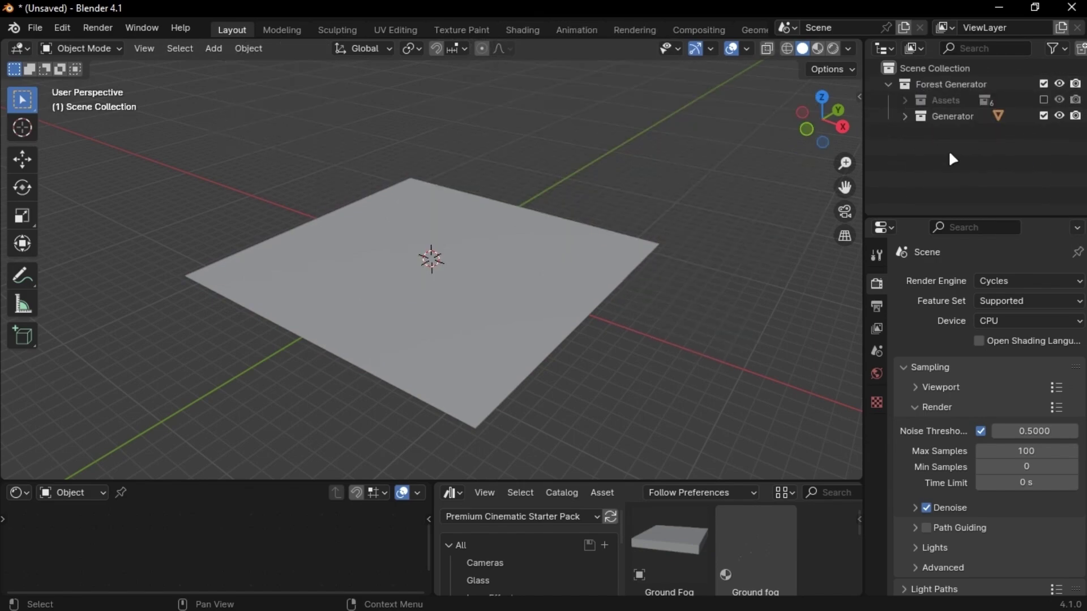
Enable the generator plane's Displace and Forest Generator modifiers in the viewport, hiding overlays.
left_click(453, 327)
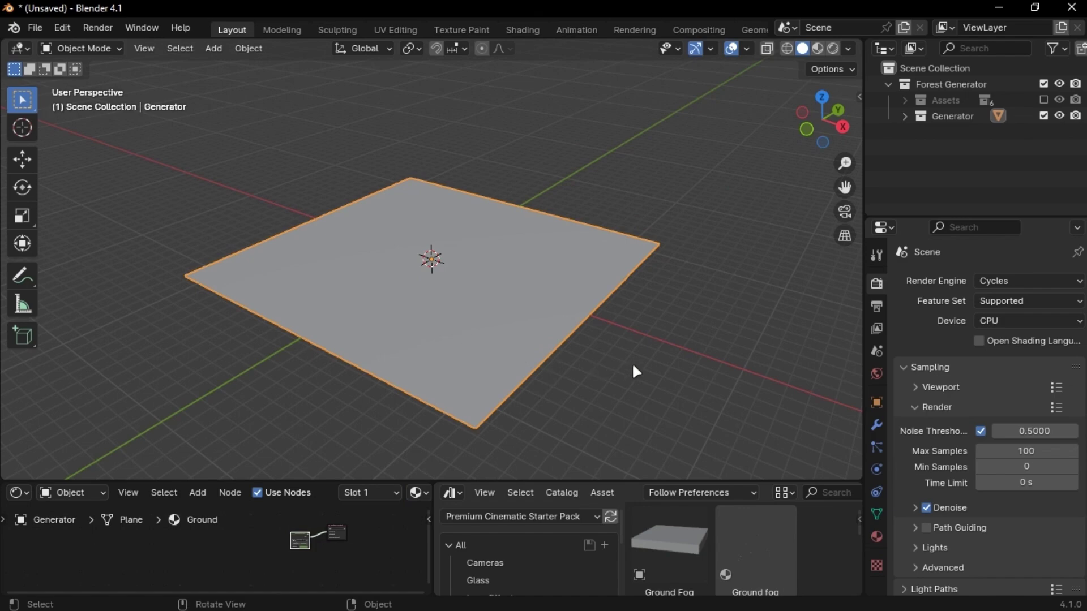
left_click(876, 425)
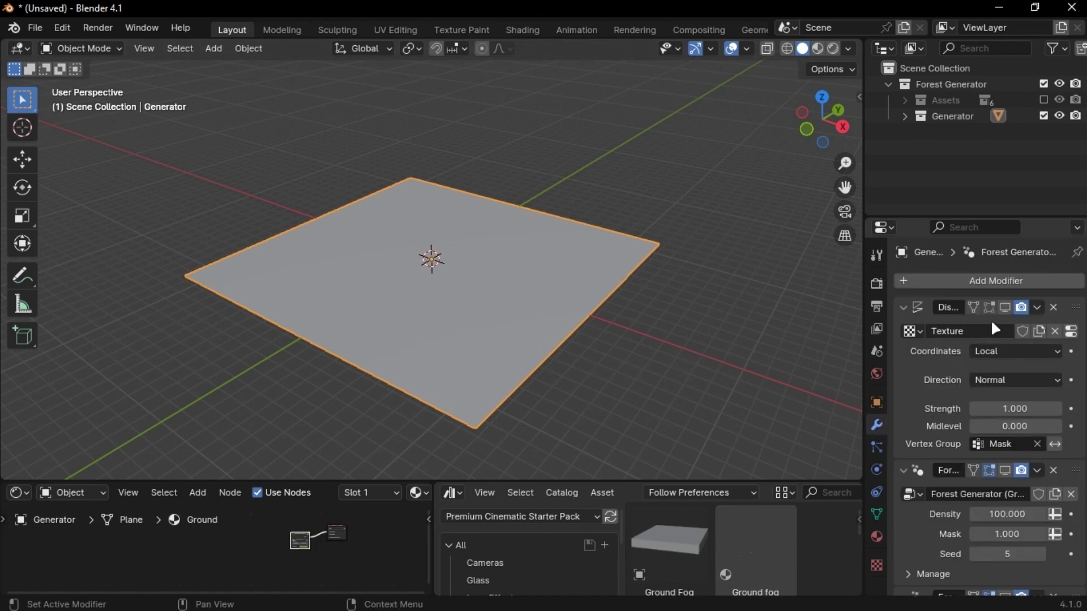
left_click(1004, 308)
left_click(1005, 308)
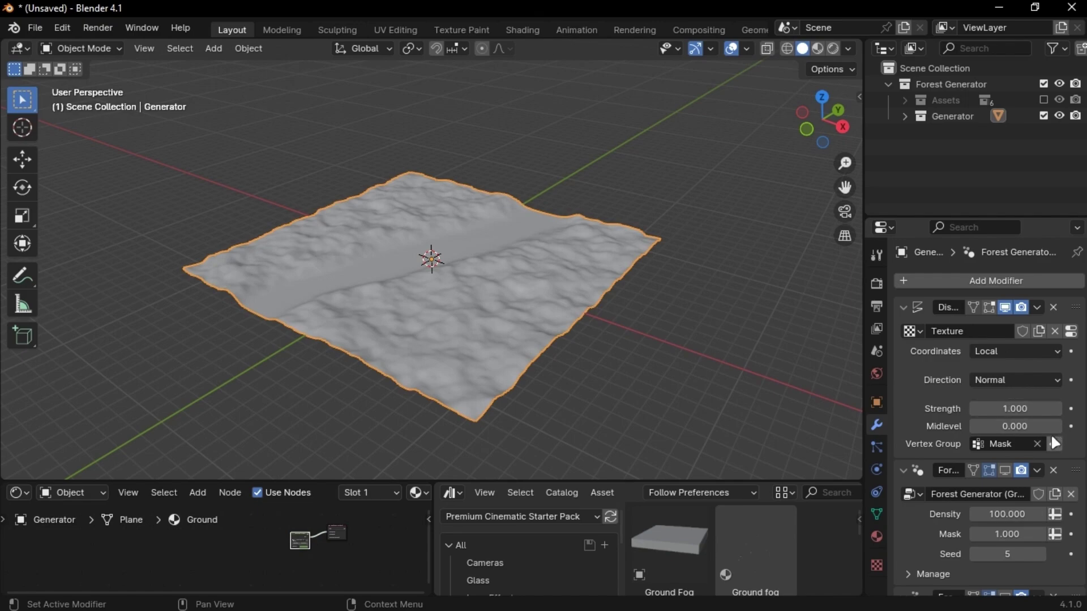
scroll(1041, 441, "down", 12)
key("shift+alt+z")
left_click(1005, 536)
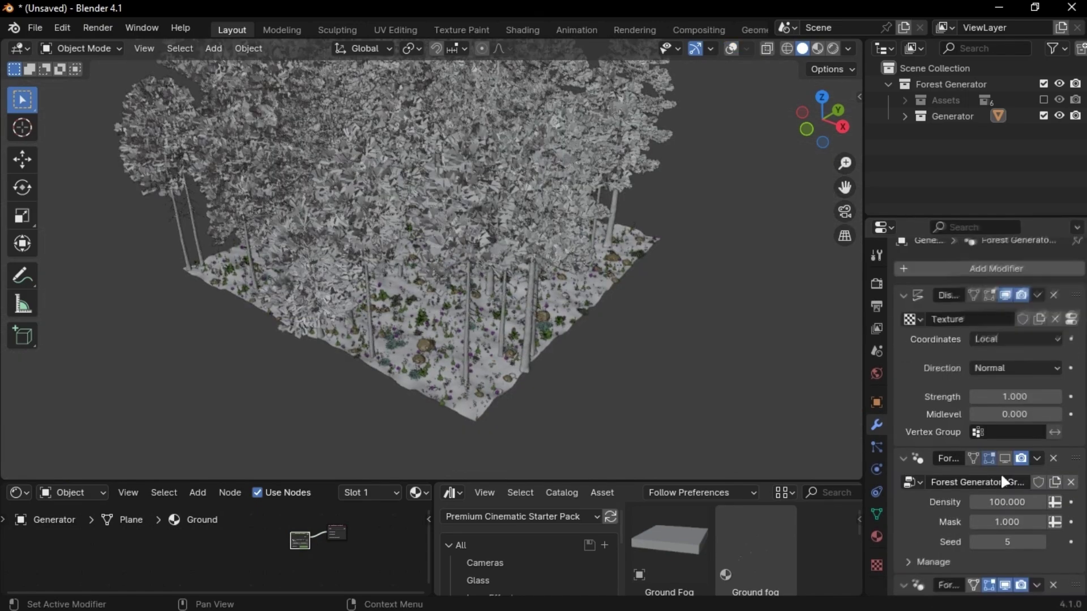
left_click(1007, 455)
In Render Properties, expand Light Paths and set Transparent max bounces to 32.
key("KP_0")
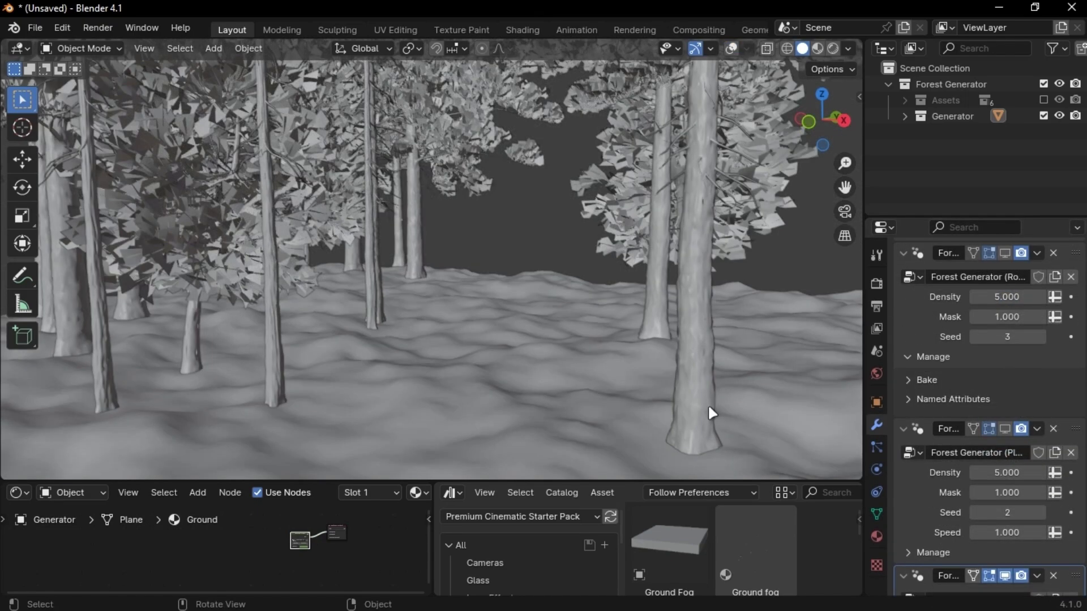
left_click(872, 283)
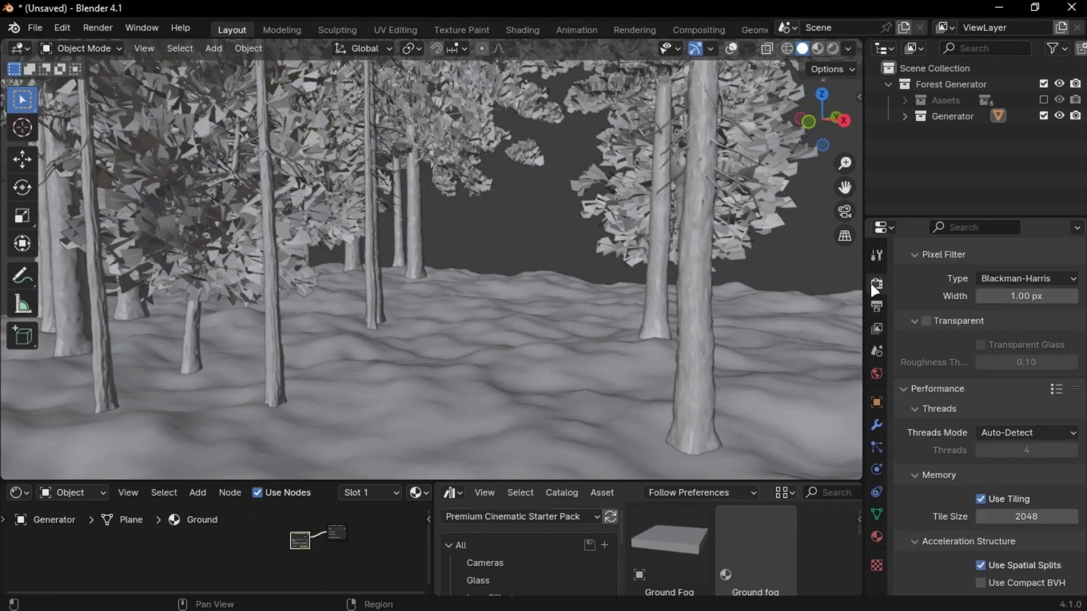
scroll(906, 334, "up", 15)
scroll(956, 515, "down", 3)
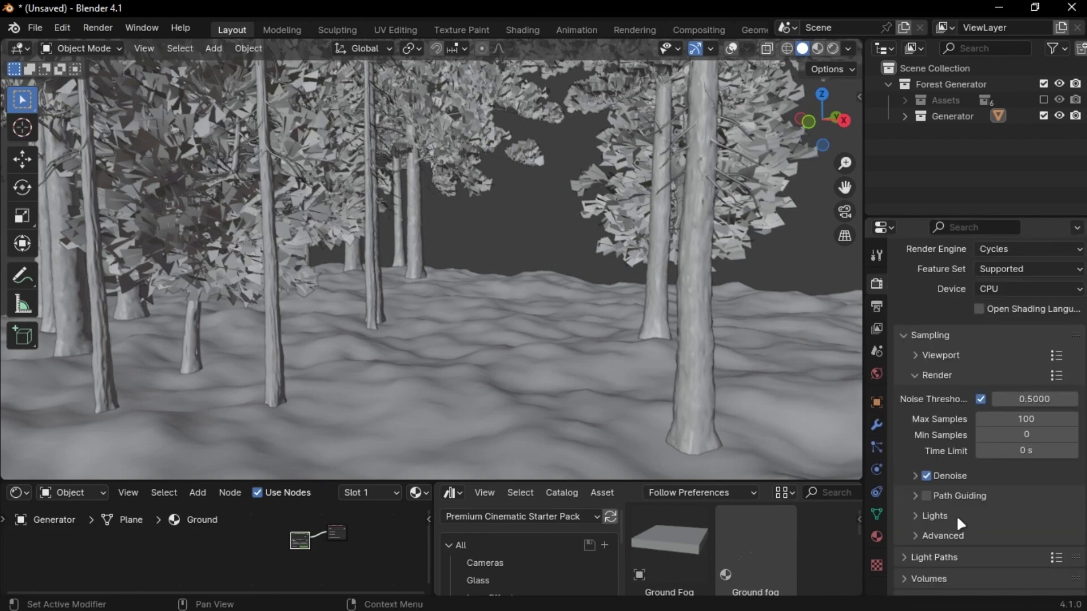
left_click(951, 518)
scroll(950, 516, "down", 4)
scroll(946, 504, "down", 2)
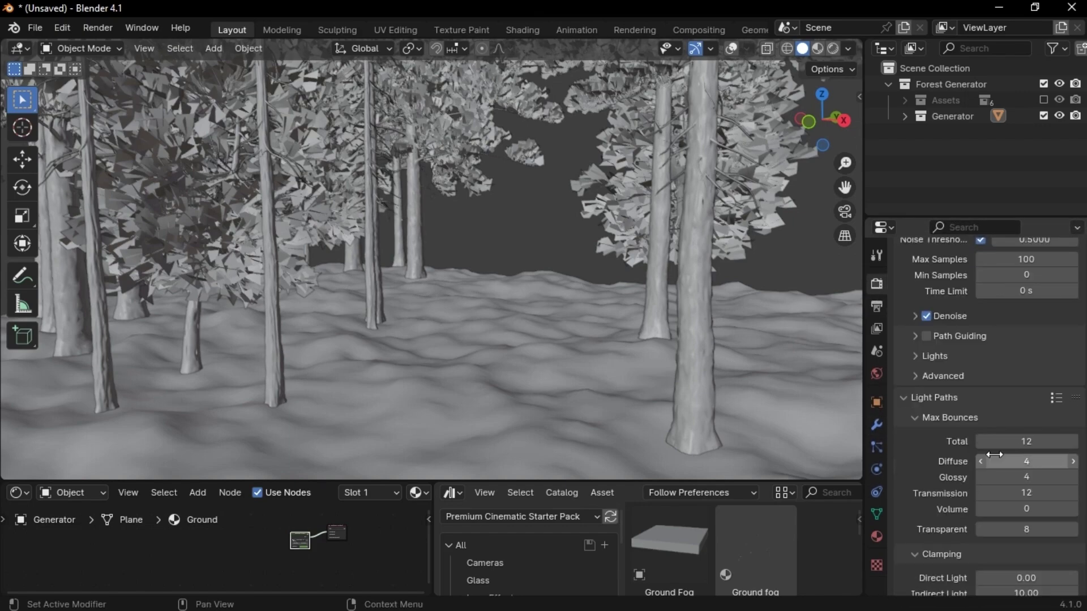
scroll(1039, 489, "down", 2)
left_click(1040, 496)
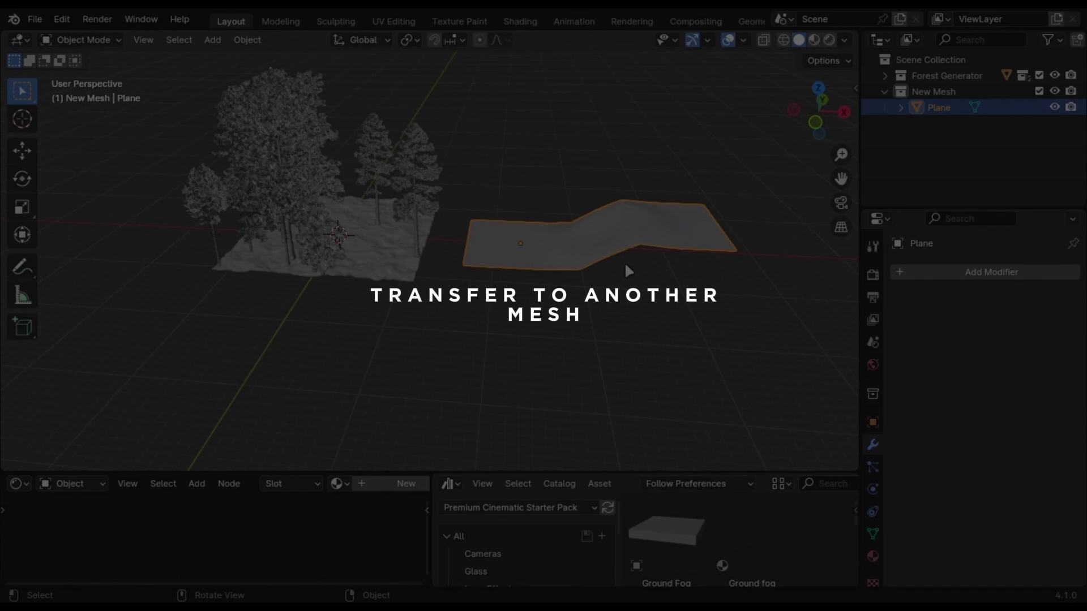
Apply the new plane's scale and copy the Forest Generator's modifiers onto it.
key("ctrl+a")
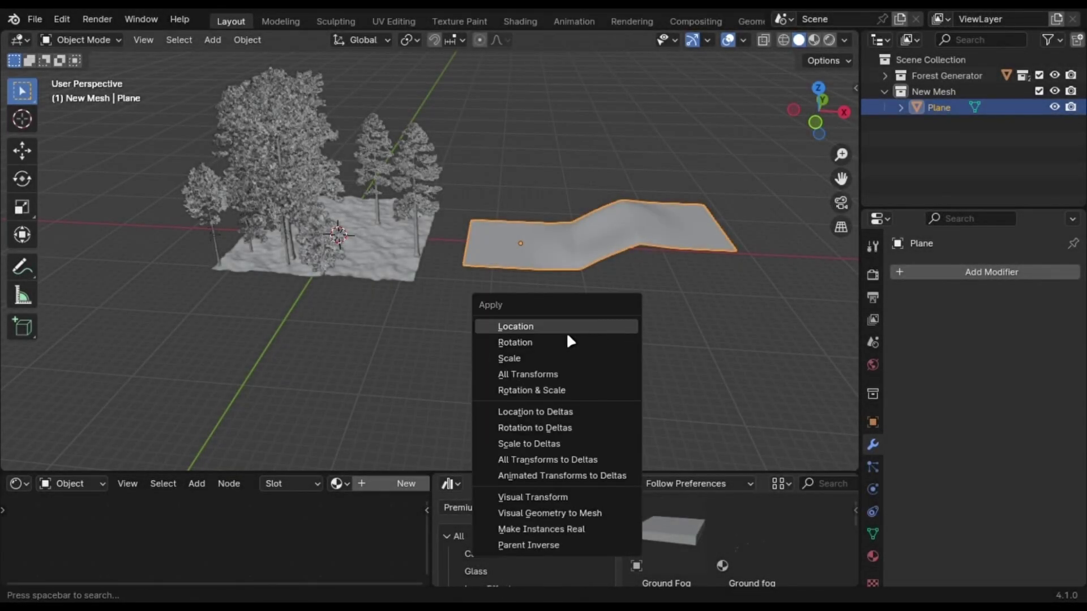
left_click(542, 358)
scroll(570, 338, "up", 5)
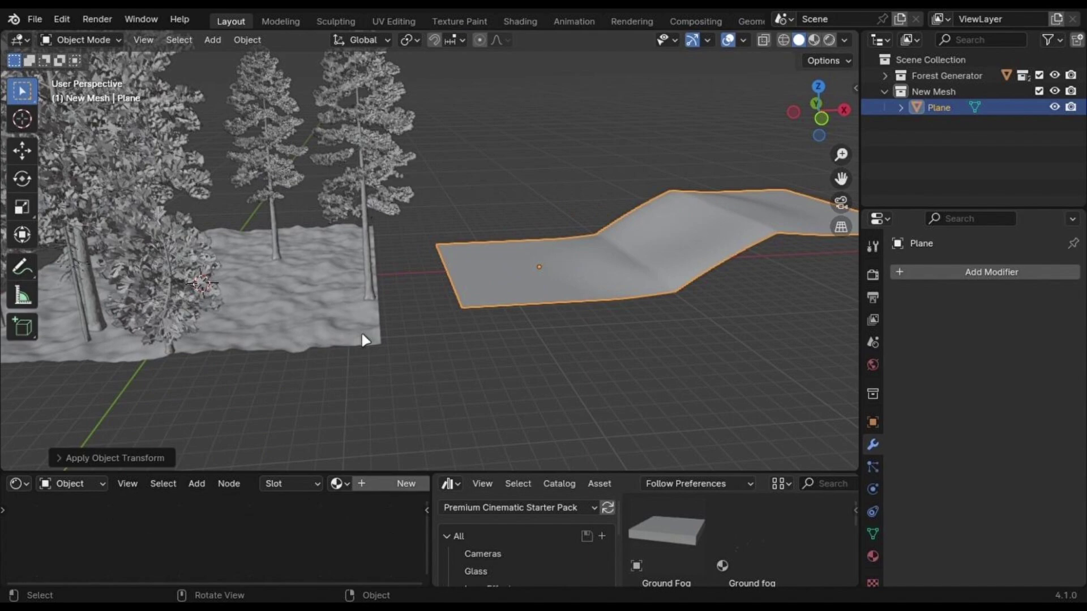
left_click(310, 315, "shift")
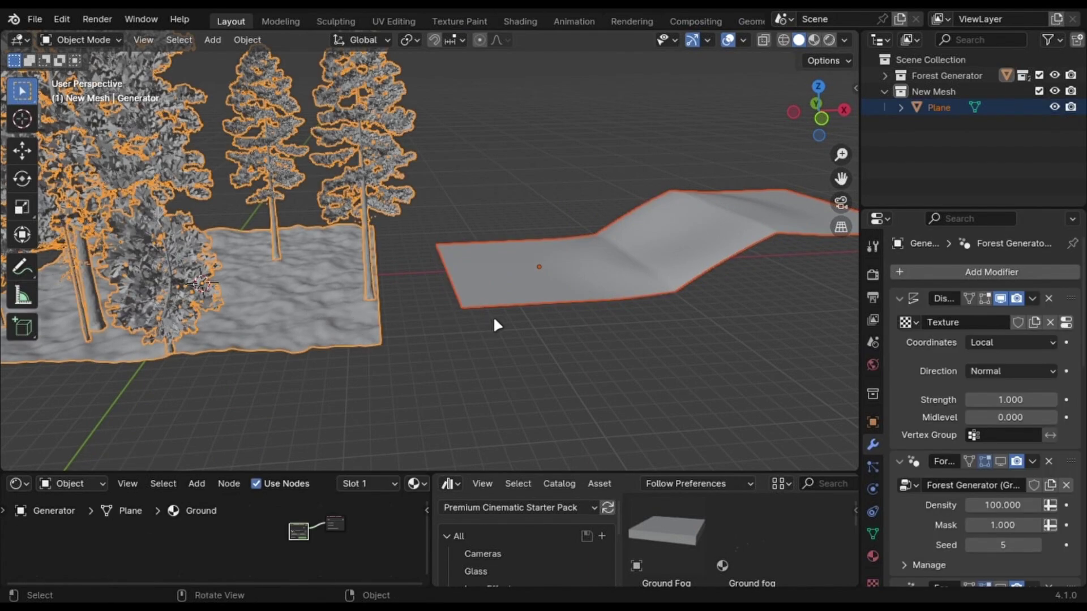
key("ctrl+l")
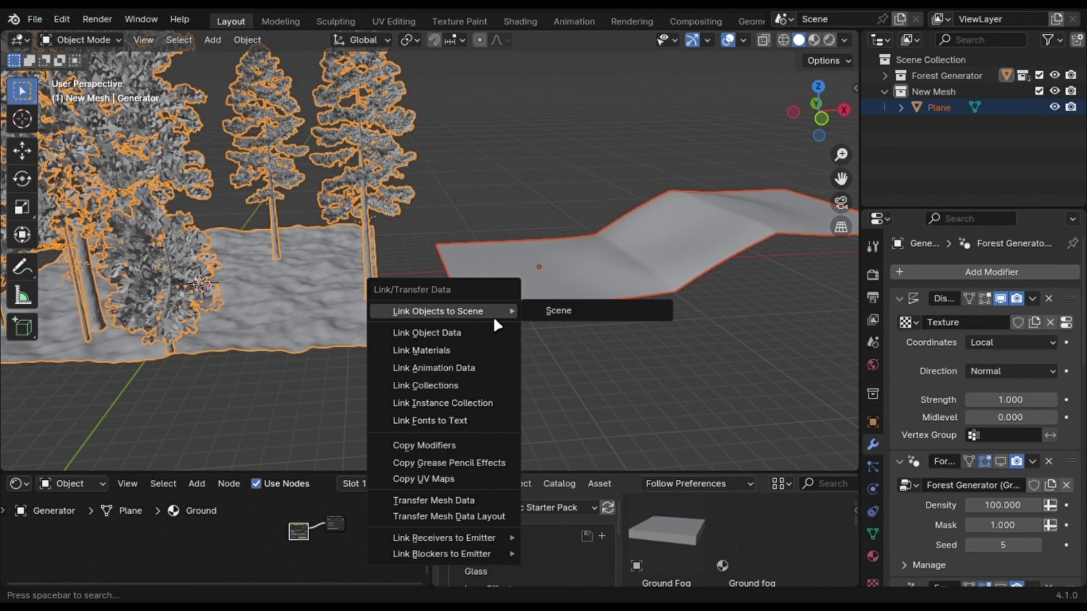
left_click(468, 451)
Link the Generator's materials to the plane, then select only the plane.
scroll(566, 357, "down", 1)
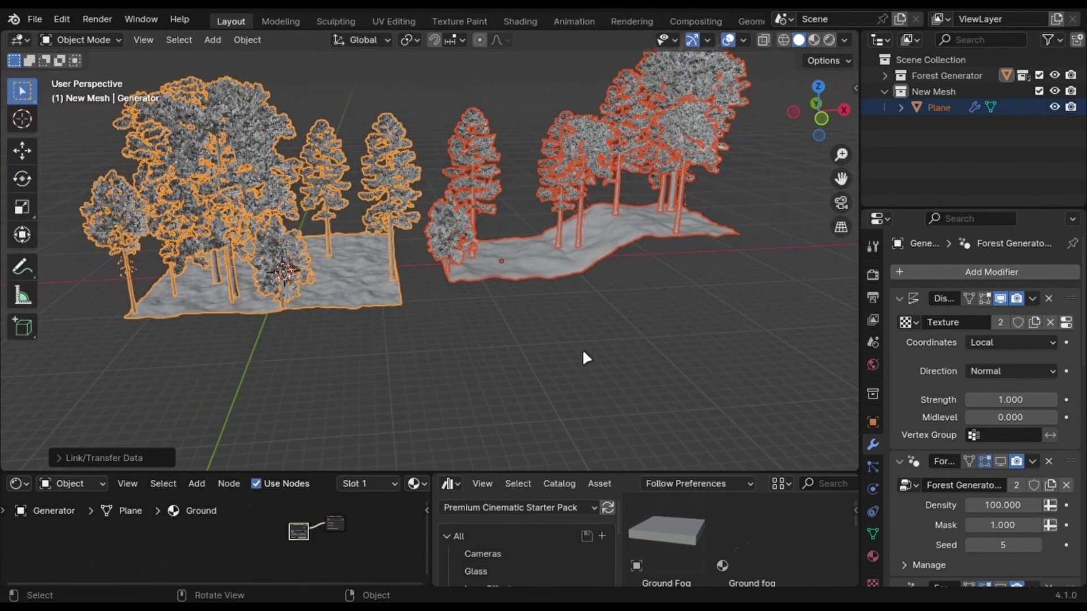
left_click(583, 352)
key("ctrl+z")
key("ctrl+l")
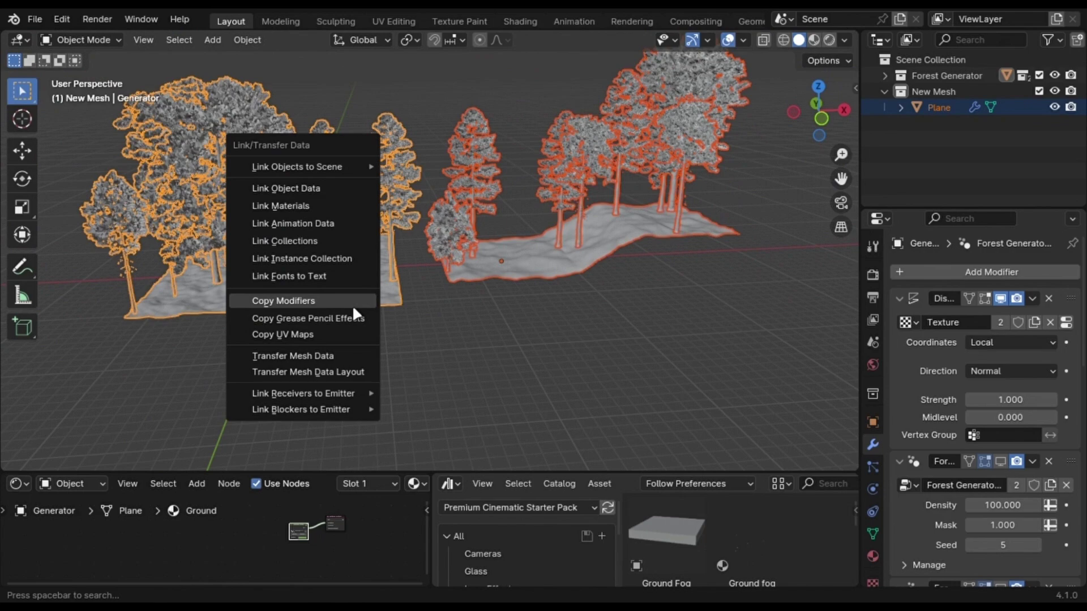
left_click(334, 207)
left_click(505, 260)
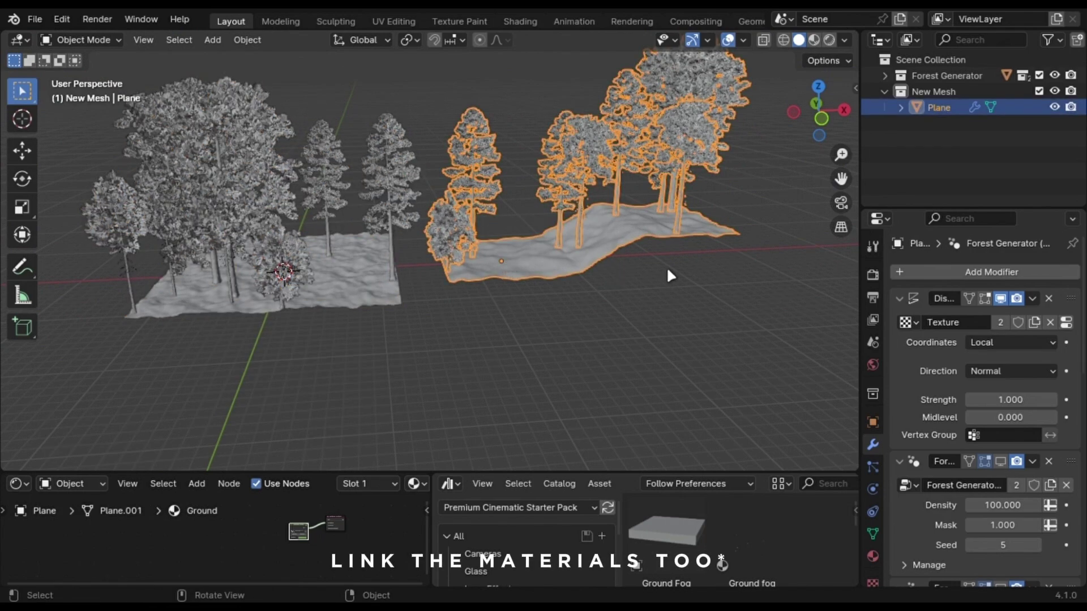
Enter a Density of 0.2 on the ground's last Forest Generator modifier layer.
scroll(664, 260, "up", 4)
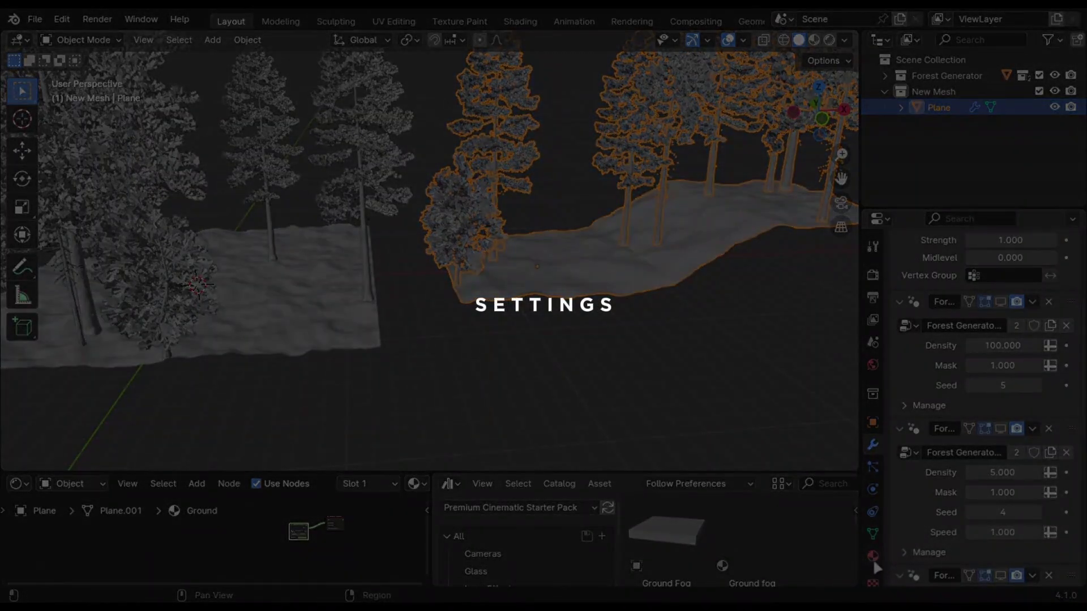
left_click(873, 557)
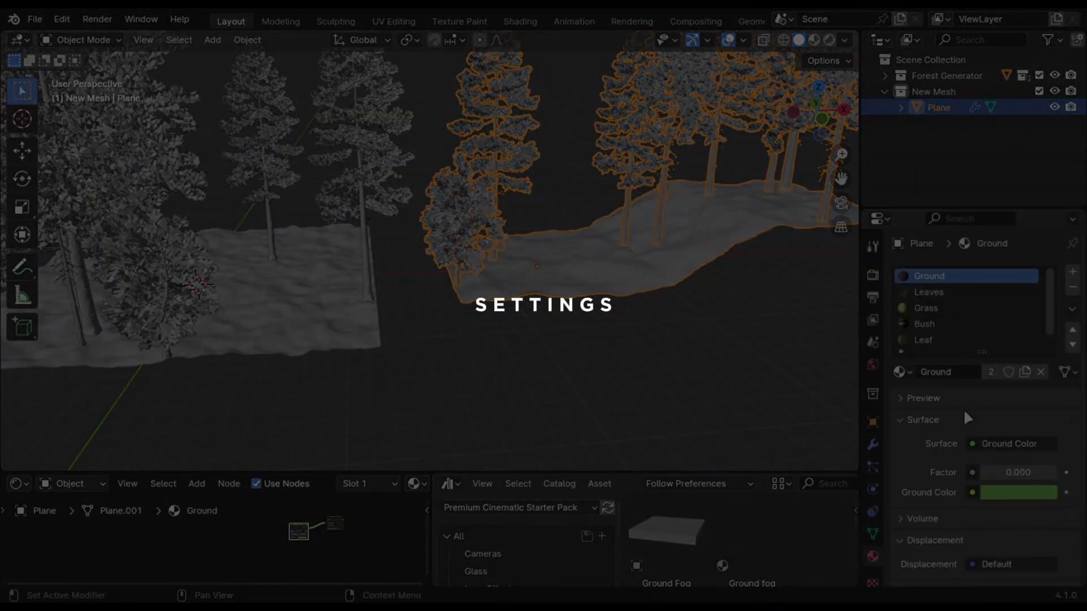
left_click(873, 446)
scroll(968, 423, "down", 5)
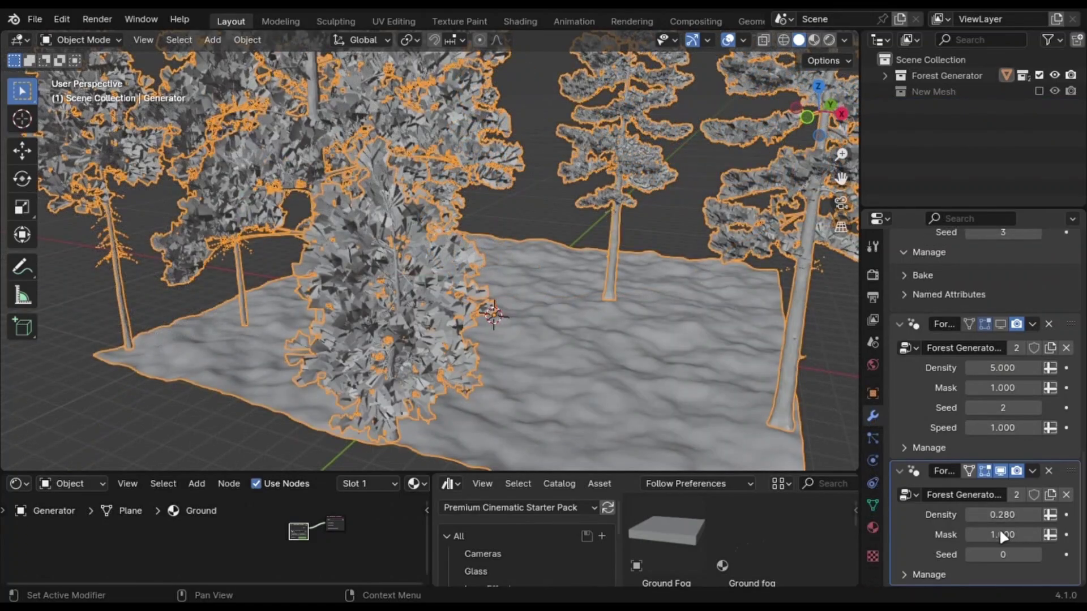
left_click(995, 518)
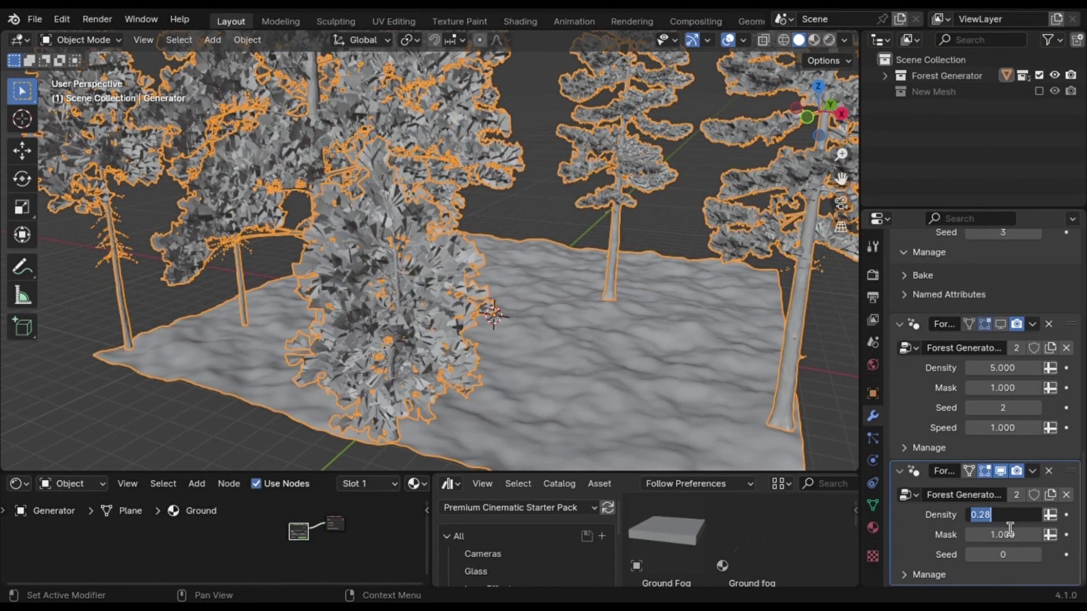
type("0.2")
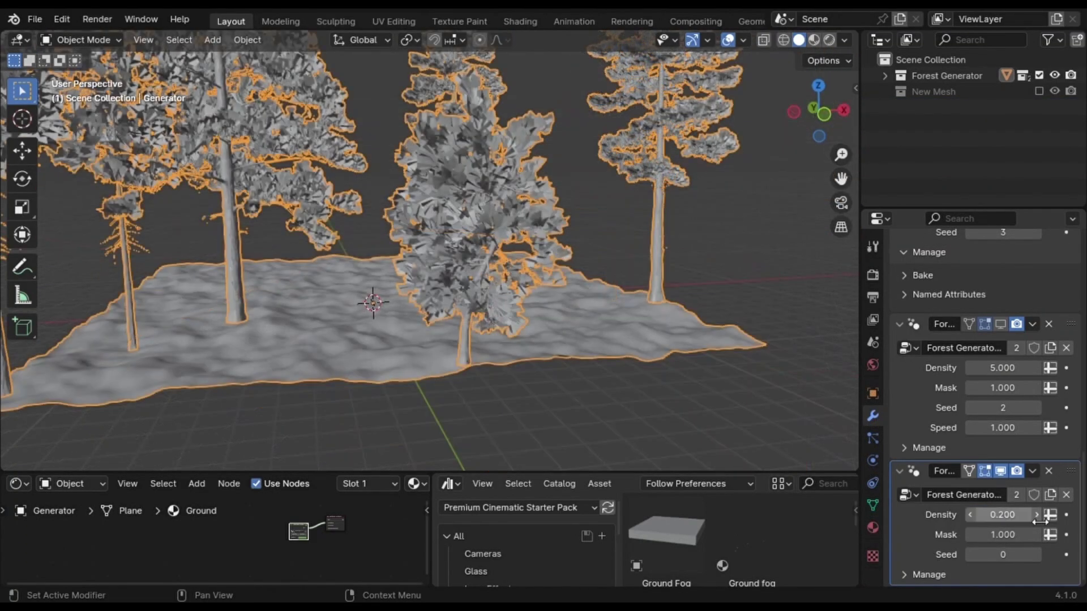
key("Return")
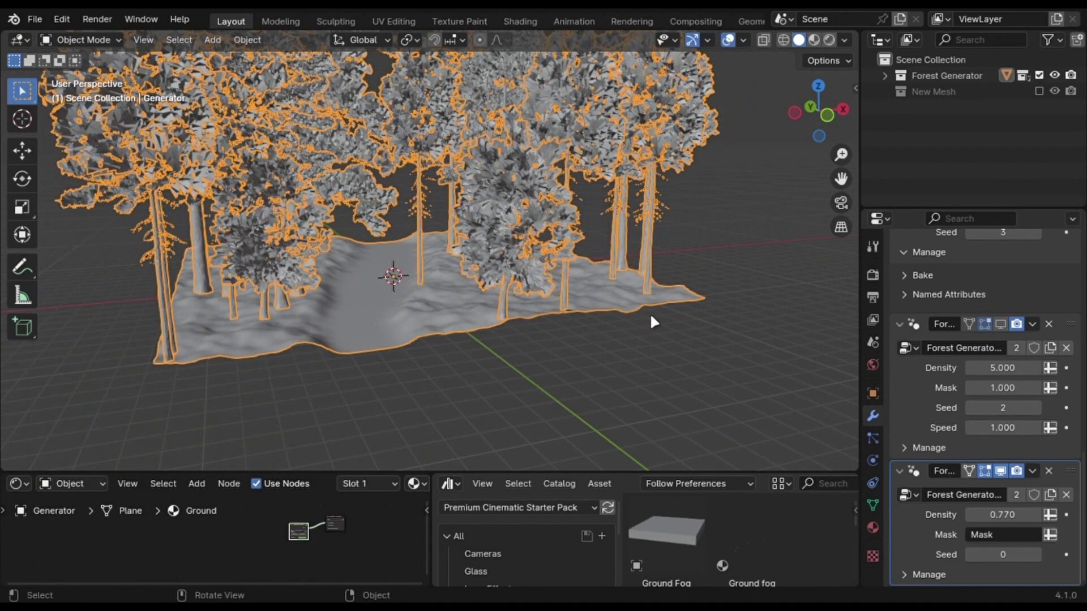
Enter Edit Mode, check the Mask vertex group and switch to Weight Paint mode.
key("Tab")
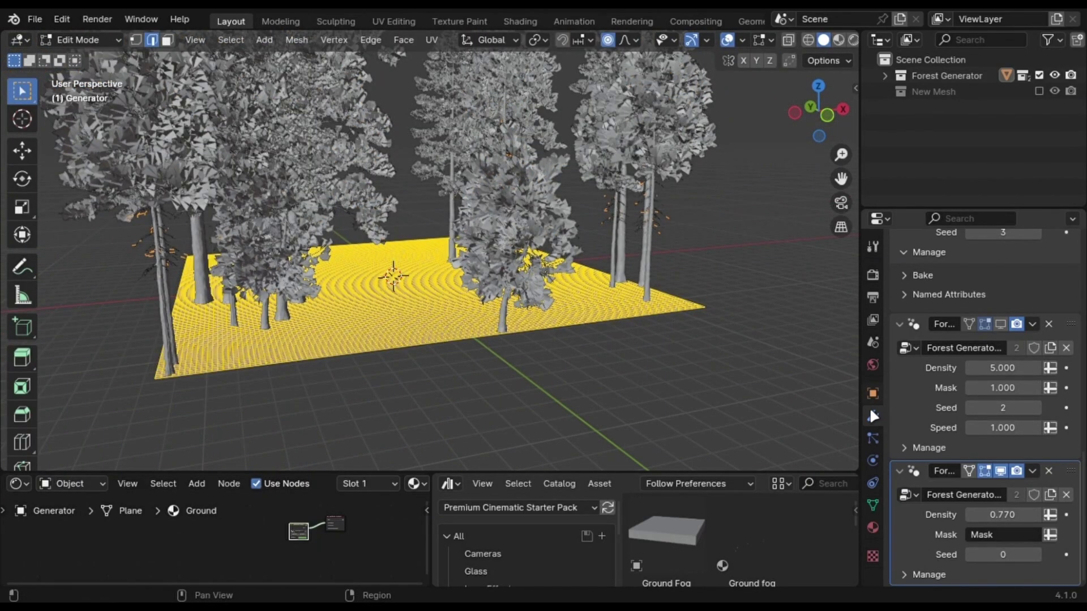
left_click(872, 504)
left_click(872, 527)
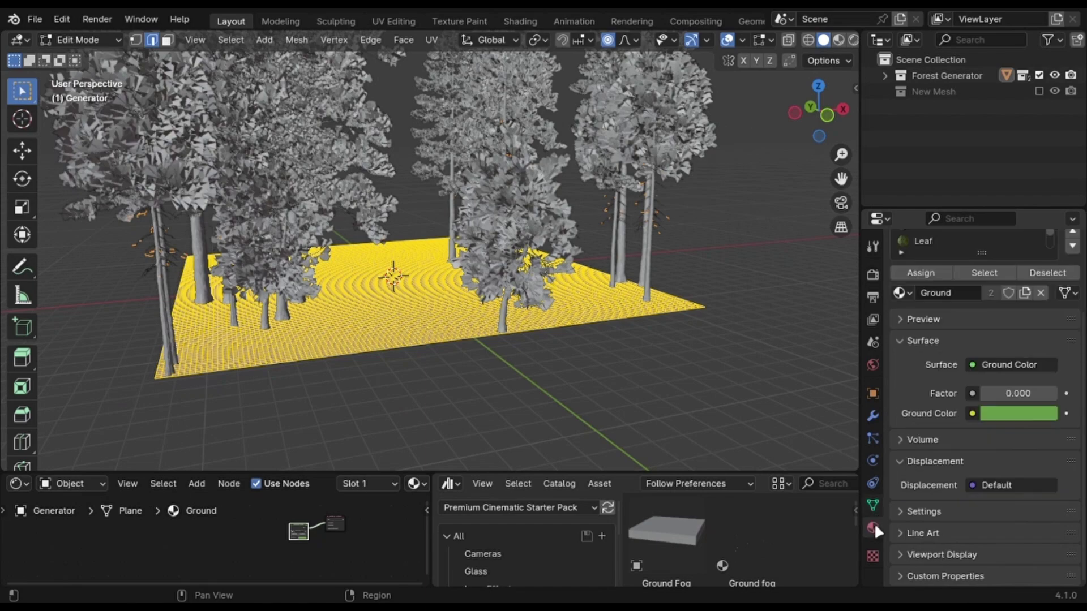
left_click(872, 505)
scroll(951, 360, "up", 4)
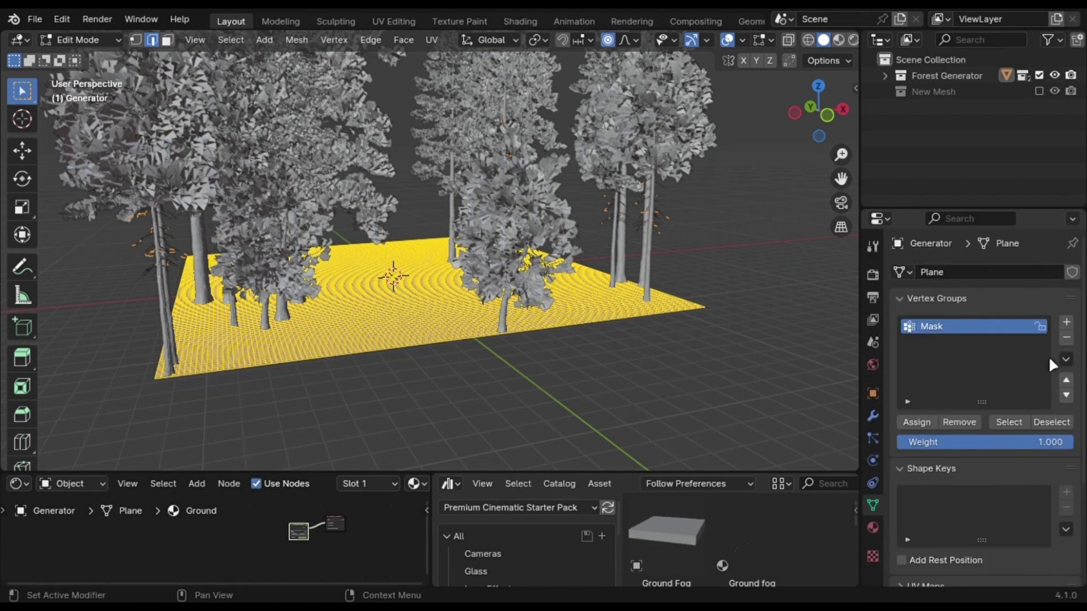
left_click(71, 43)
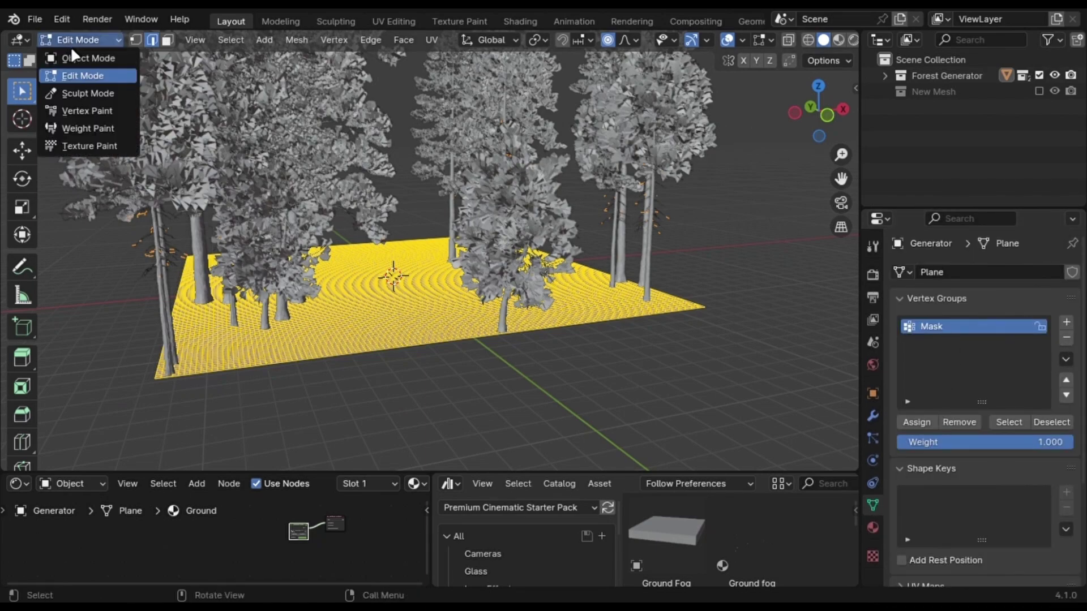
left_click(80, 129)
Paint a blue zero-weight clearing into the ground's Mask group with brush weight 0.000.
middle_click_drag(396, 283, 430, 261)
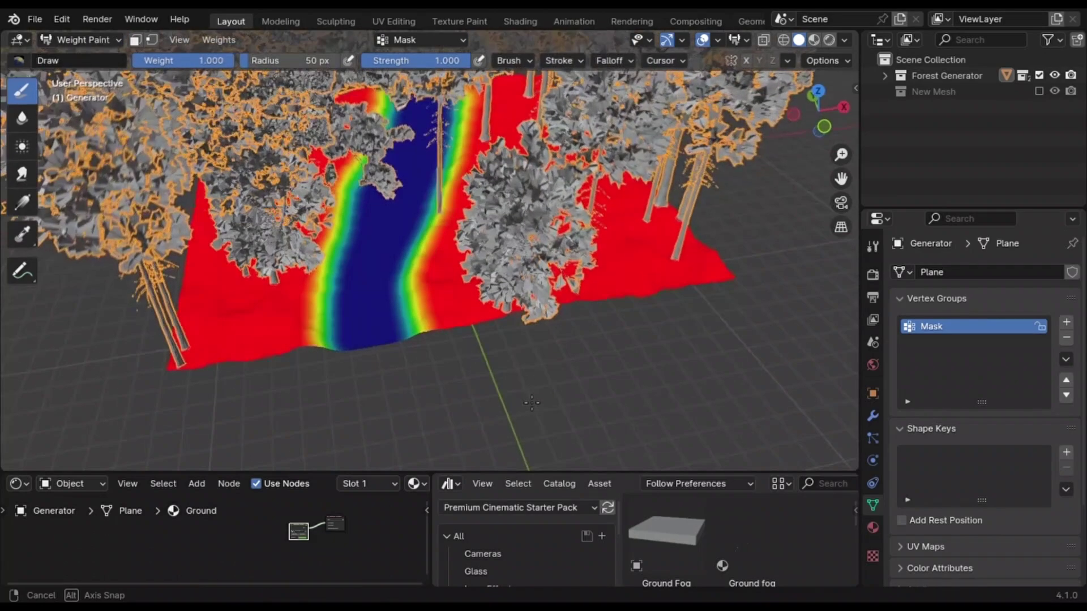
middle_click_drag(532, 403, 510, 368)
right_click(170, 284)
left_click_drag(181, 281, 102, 281)
left_click(591, 288)
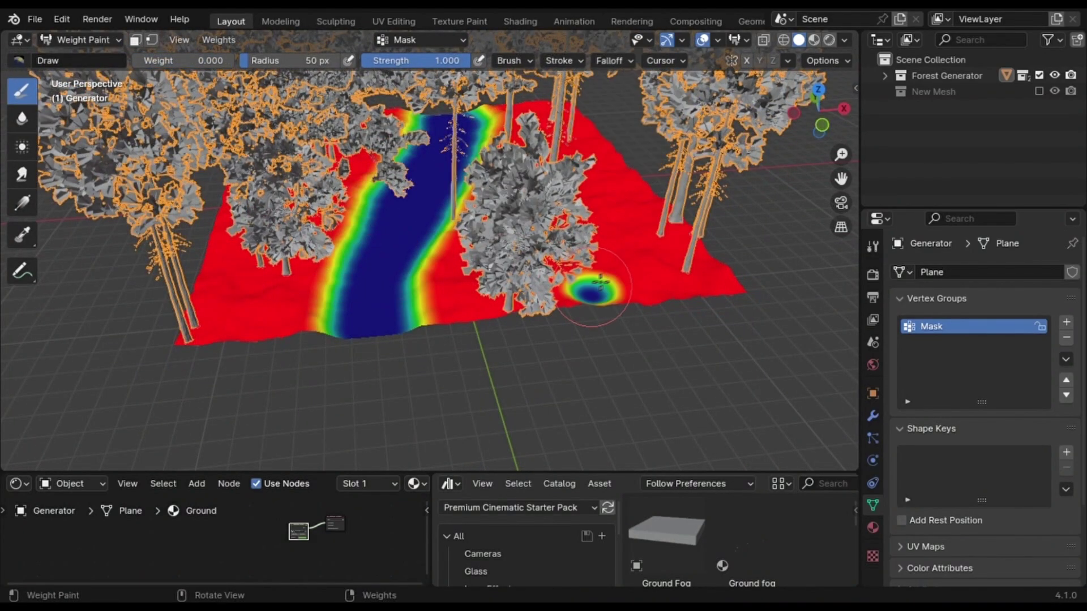
mouse_move(600, 281)
left_mouse_down()
mouse_move(629, 255)
mouse_move(634, 223)
mouse_move(598, 225)
mouse_move(597, 290)
mouse_move(610, 222)
mouse_move(591, 298)
mouse_move(604, 242)
left_mouse_up()
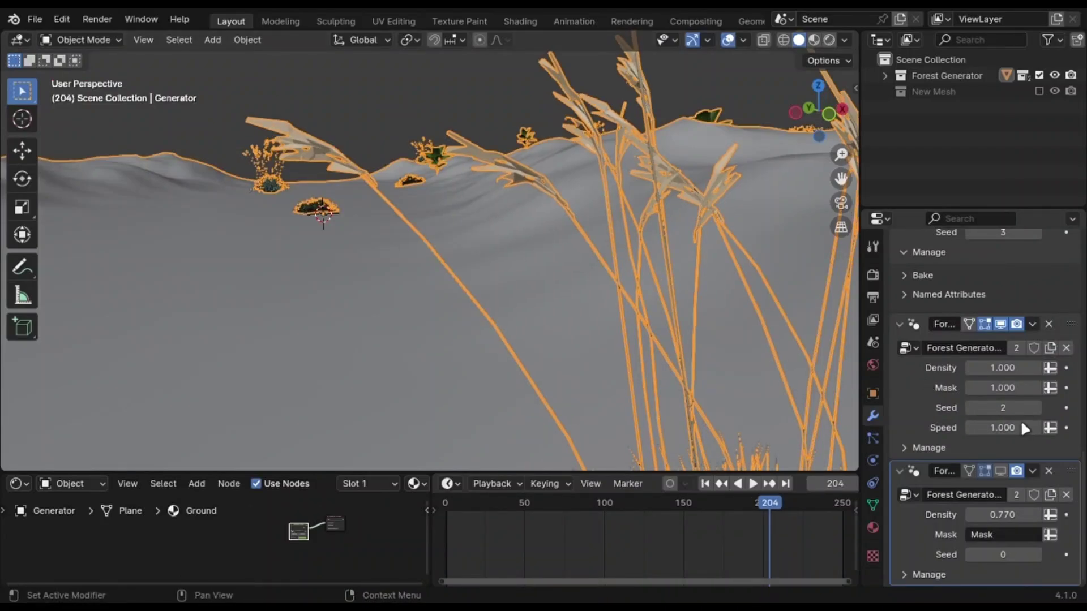
Set the grass layer's Speed to 0.1 and play the animation to preview it.
left_click(1019, 428)
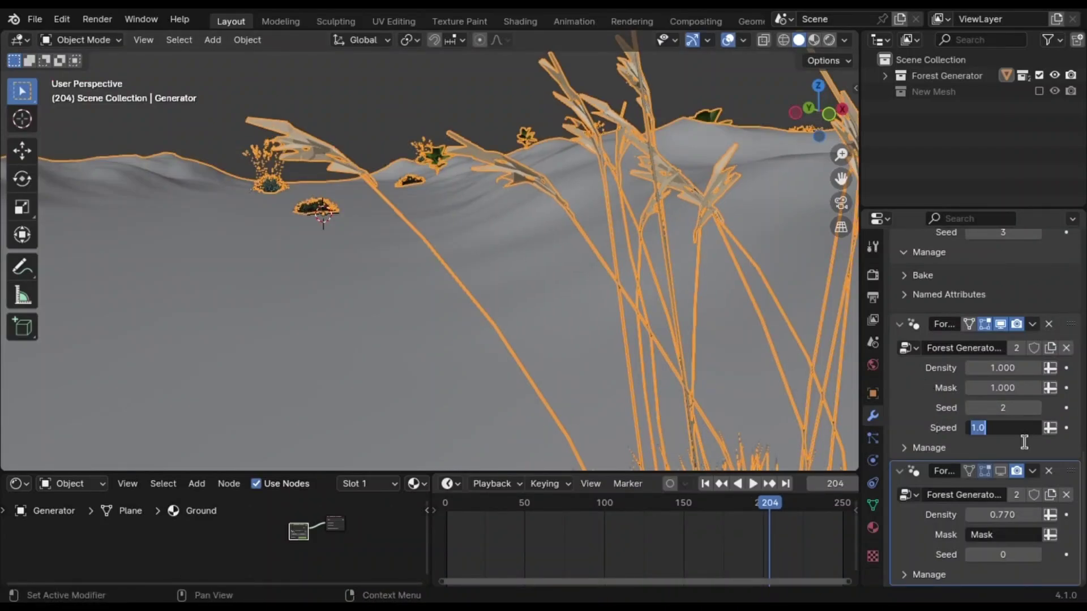
type("0.1")
key("Return")
key("space")
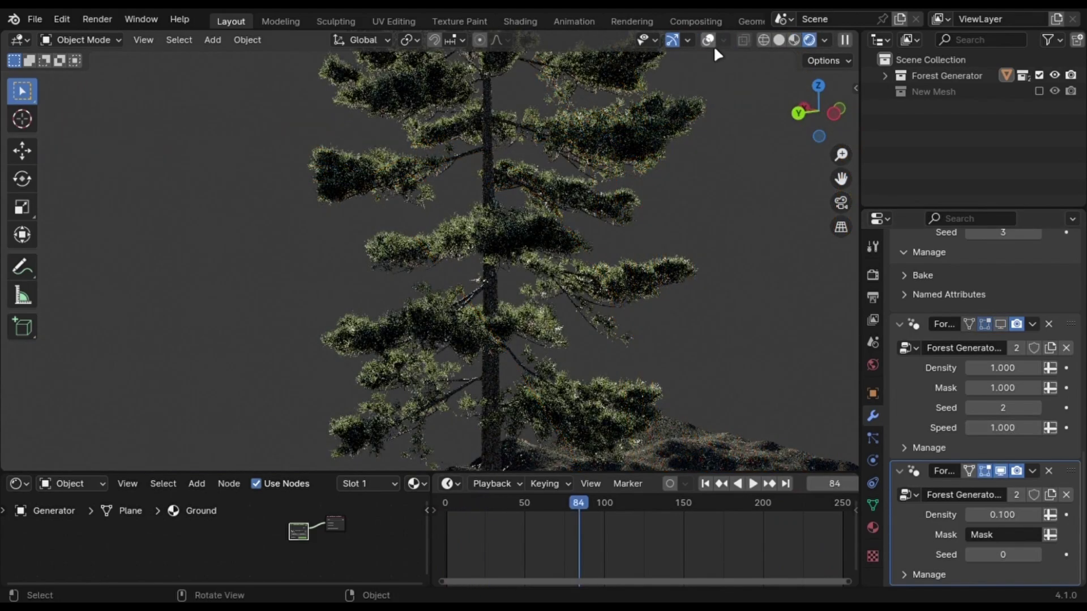
Recolour the Leaves material dark yellow with its colour factor raised to 1.000.
left_click(709, 42)
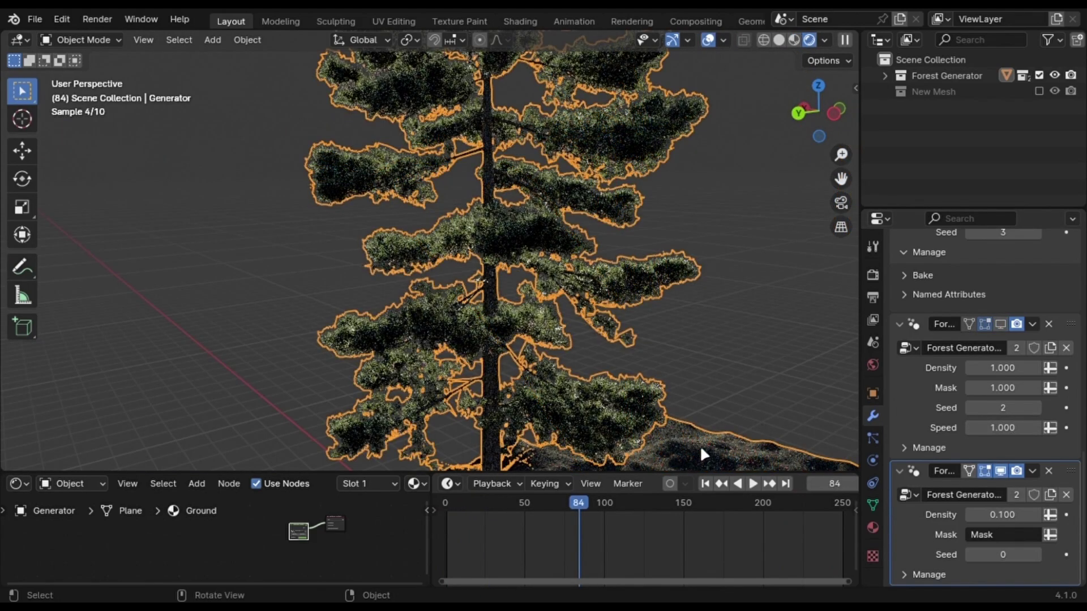
left_click(708, 40)
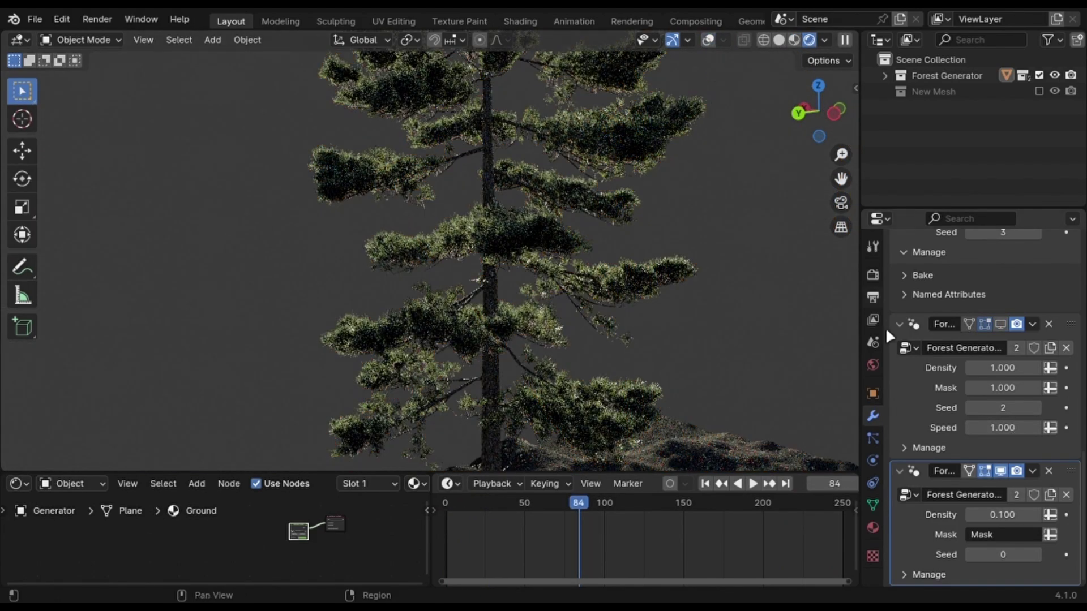
left_click(873, 528)
scroll(931, 397, "up", 4)
left_click(935, 298)
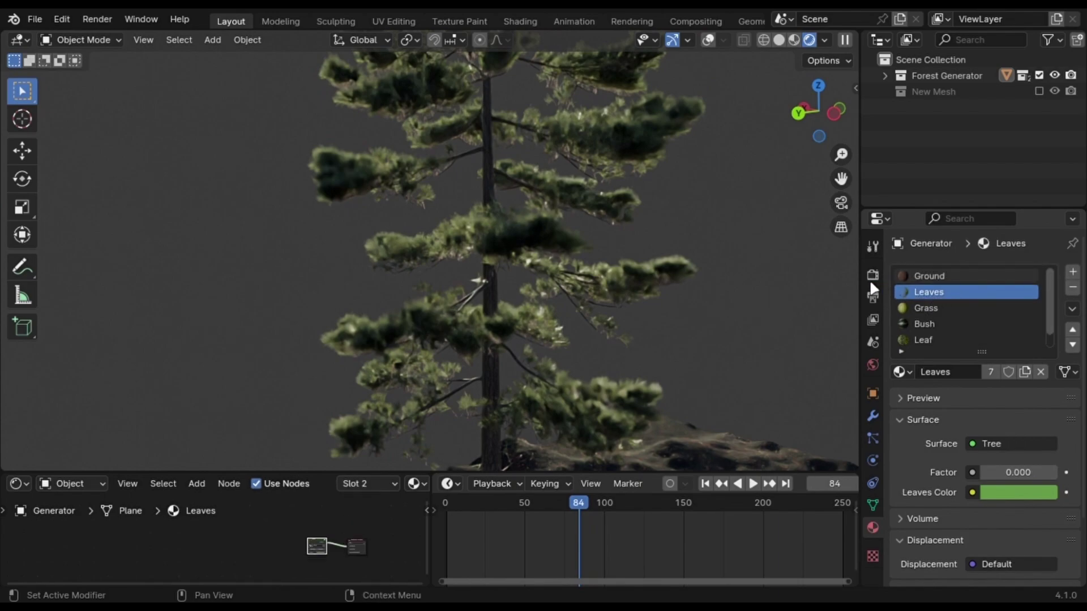
left_click_drag(998, 474, 1053, 473)
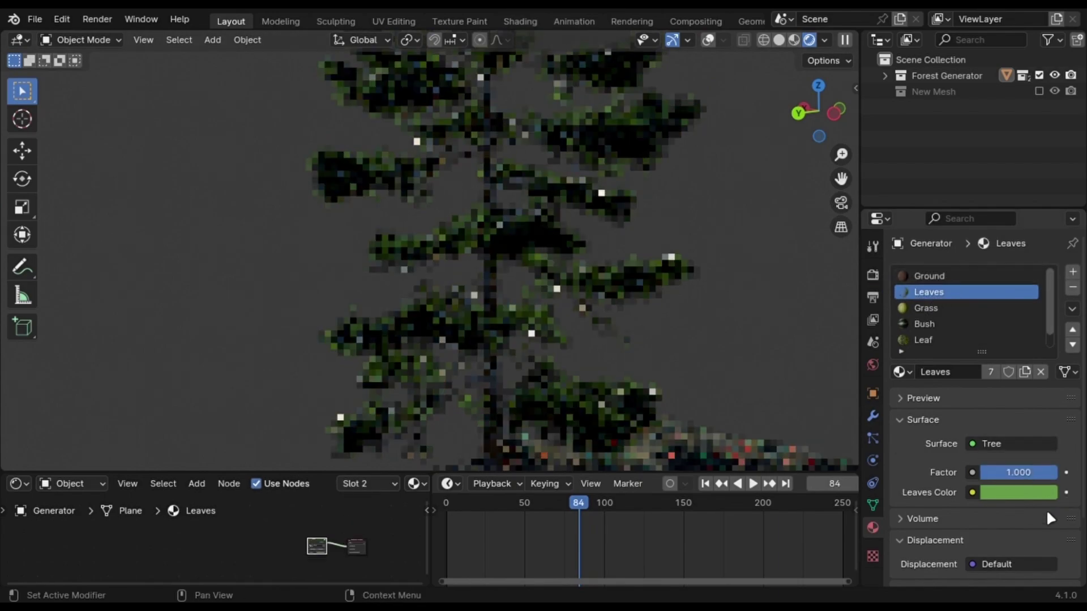
left_click(1019, 492)
left_click_drag(922, 314, 936, 347)
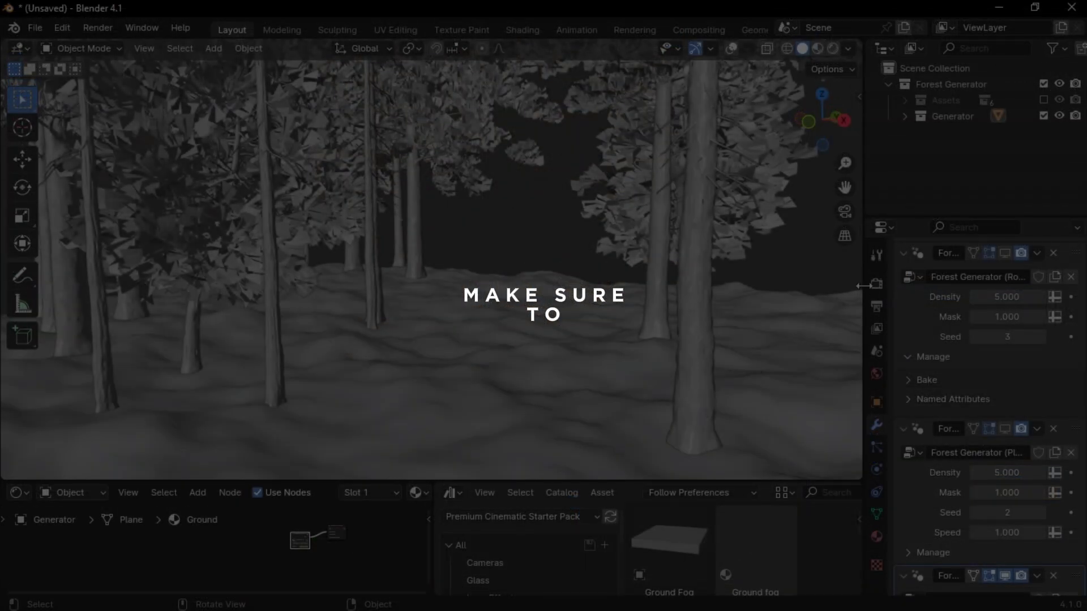
Set the render Light Paths Transparent bounces to 32.
left_click(877, 284)
scroll(951, 503, "down", 8)
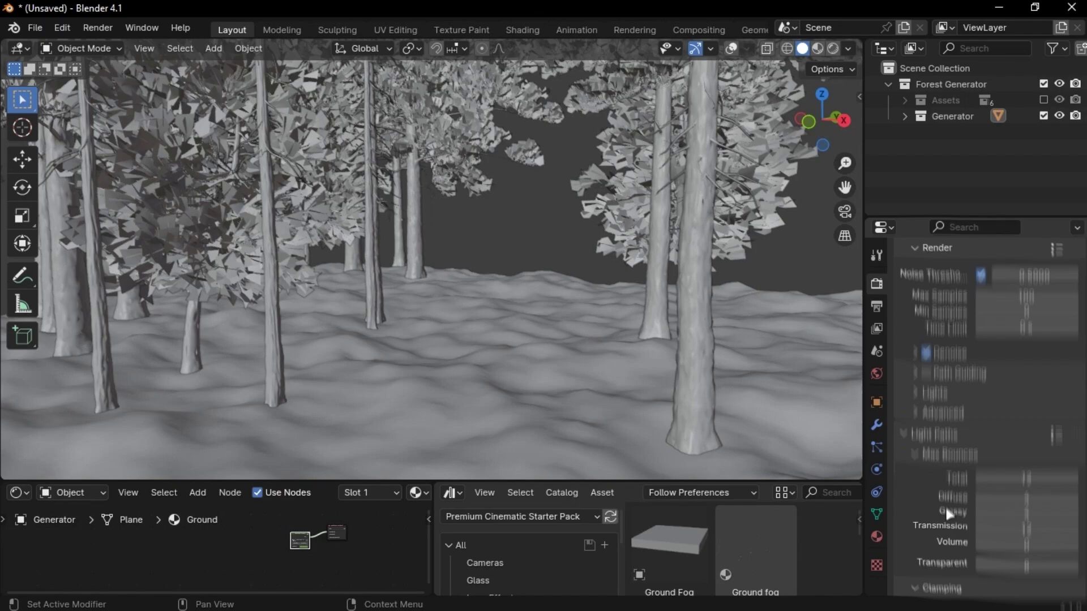
scroll(957, 506, "down", 3)
left_click(1040, 497)
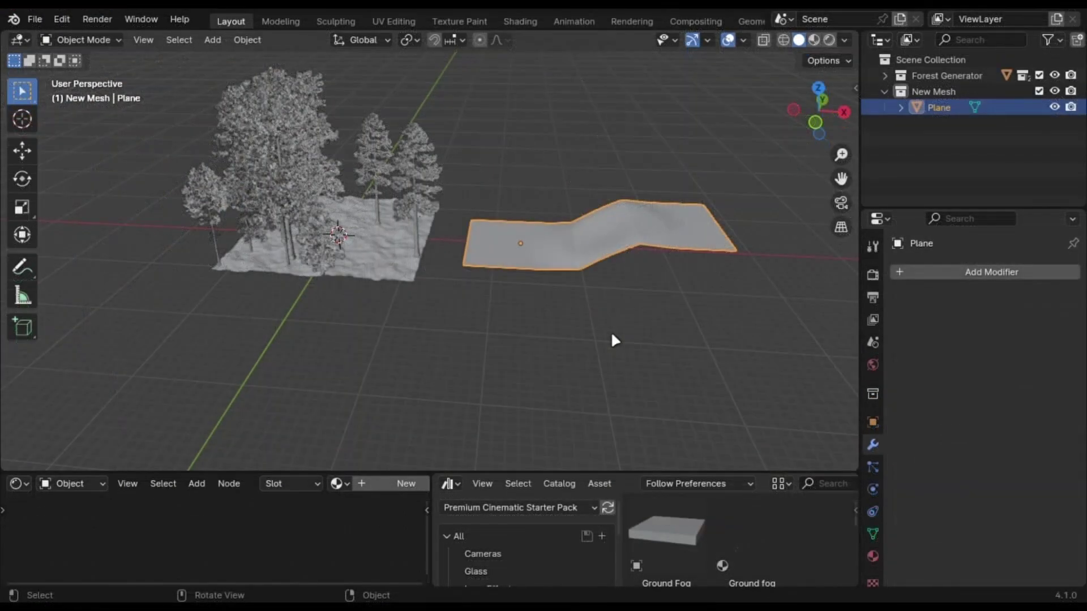
key("ctrl+a")
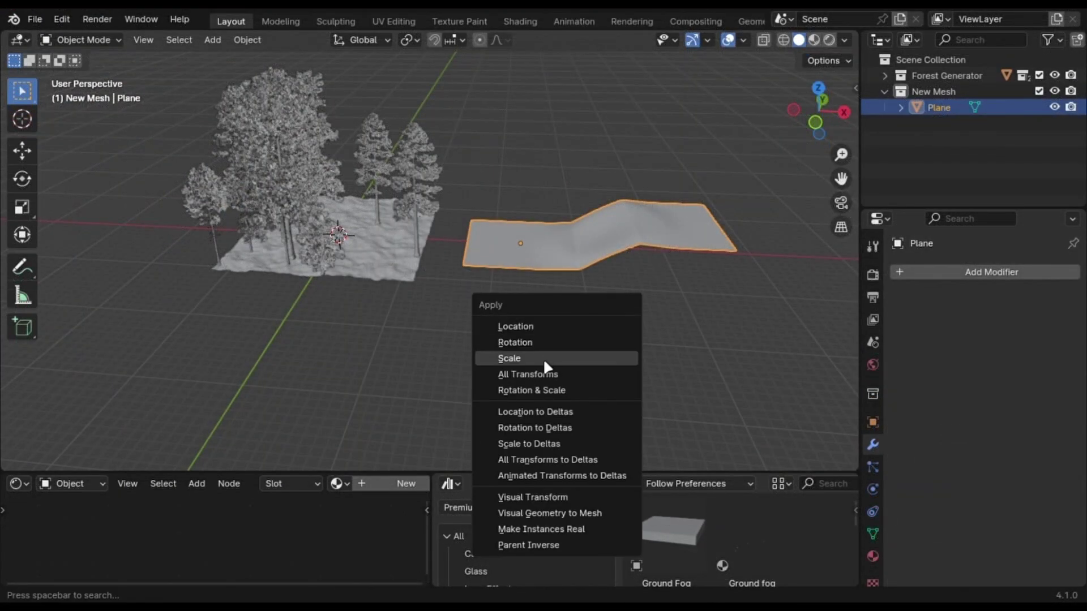